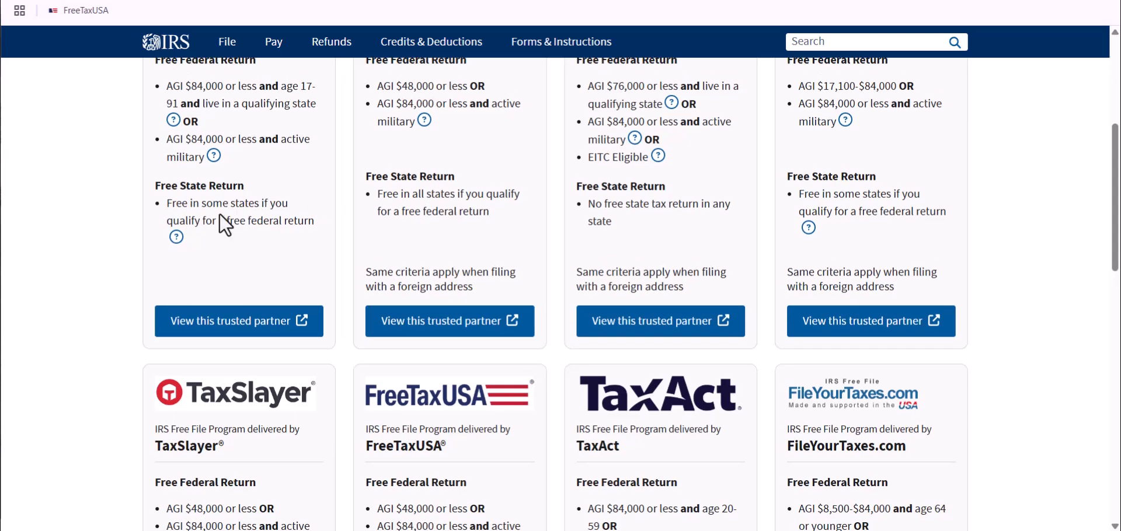
# Step: Browse the IRS Free File trusted partners and open the FreeTaxUSA offer
pyautogui.scroll(5, 244, 244)
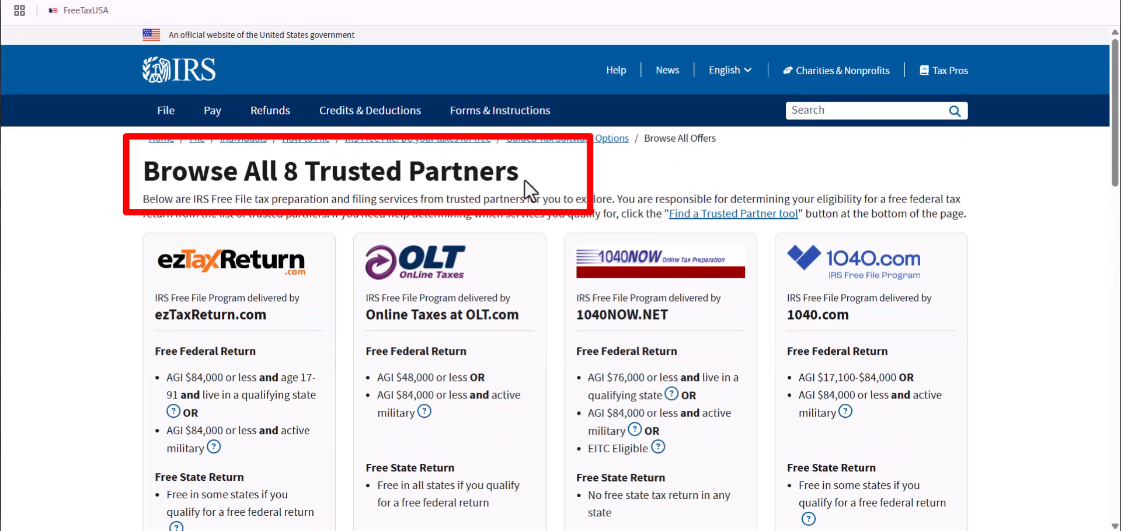
pyautogui.scroll(-5, 466, 318)
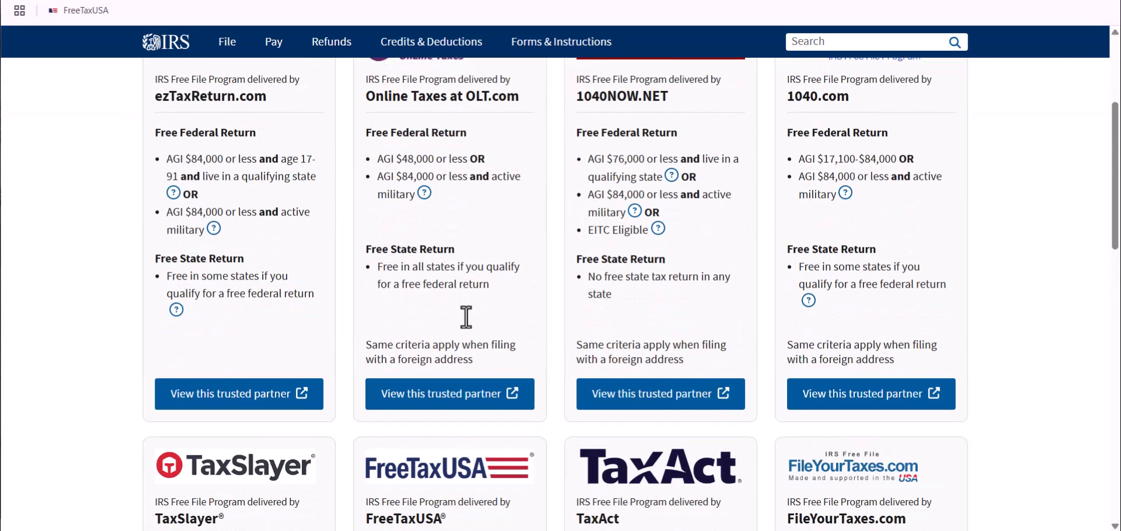
pyautogui.scroll(-4, 466, 318)
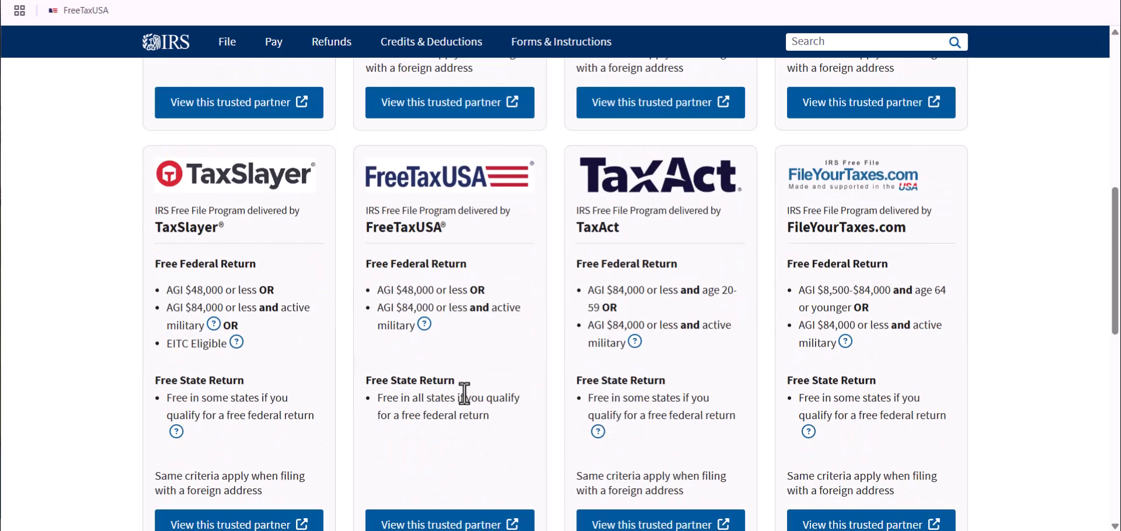
pyautogui.scroll(-3, 466, 396)
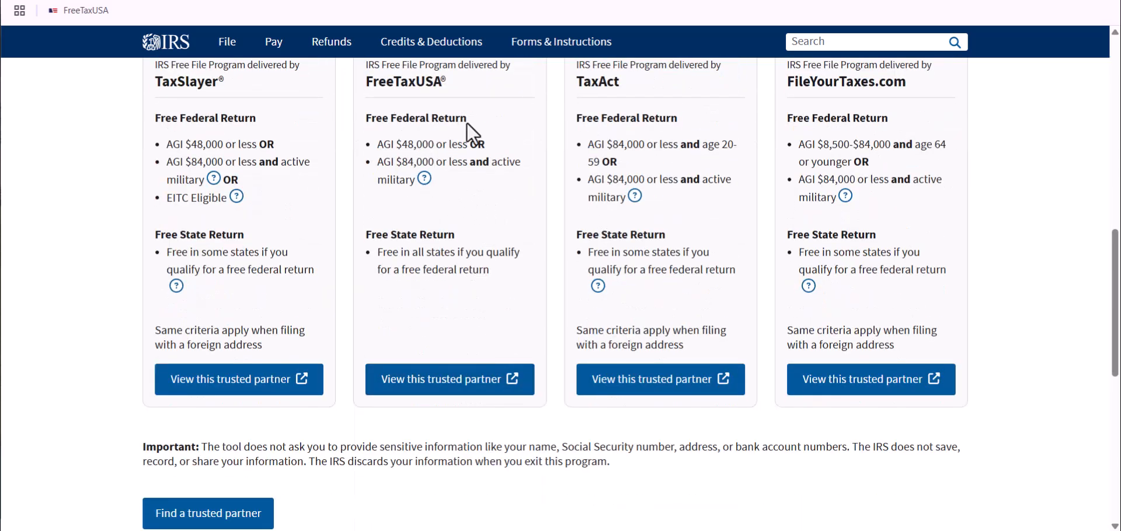
pyautogui.click(431, 385)
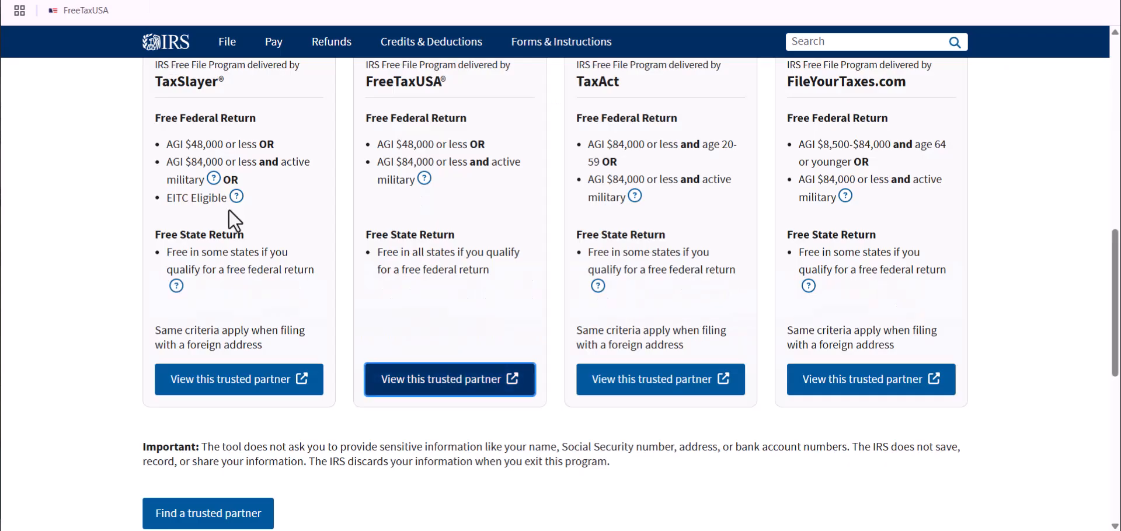
pyautogui.scroll(-2, 410, 226)
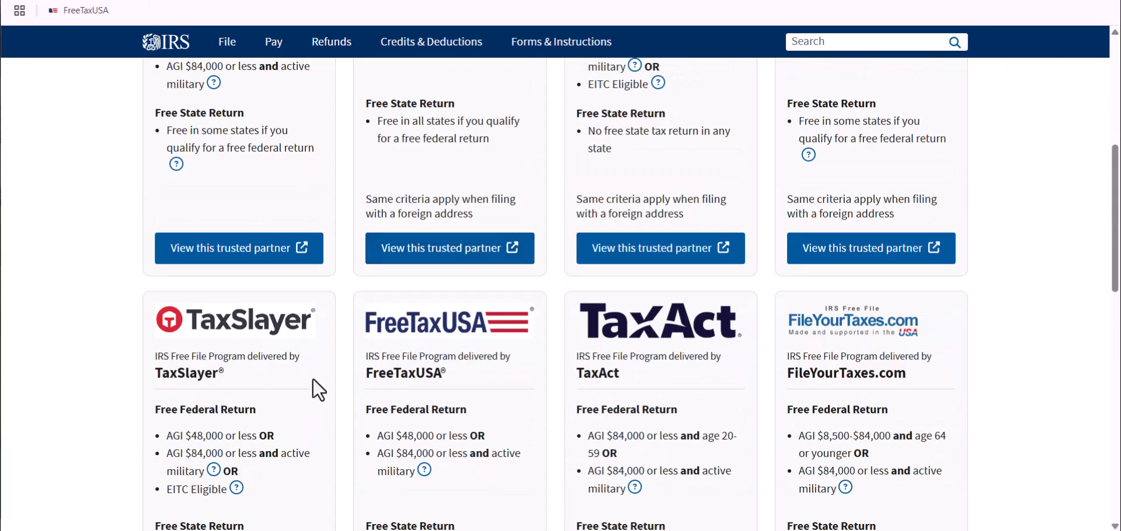
pyautogui.scroll(-3, 427, 391)
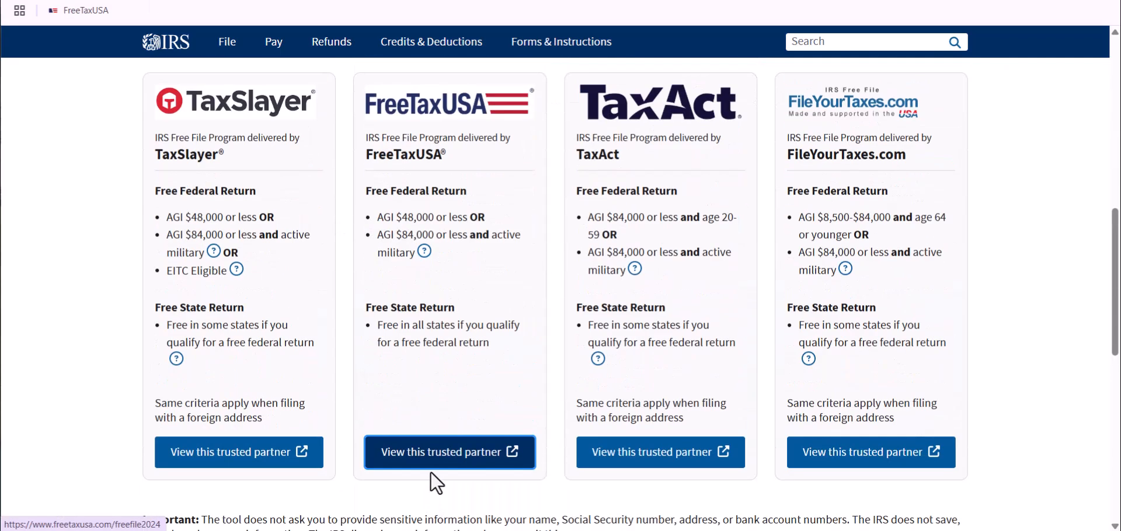
pyautogui.click(437, 461)
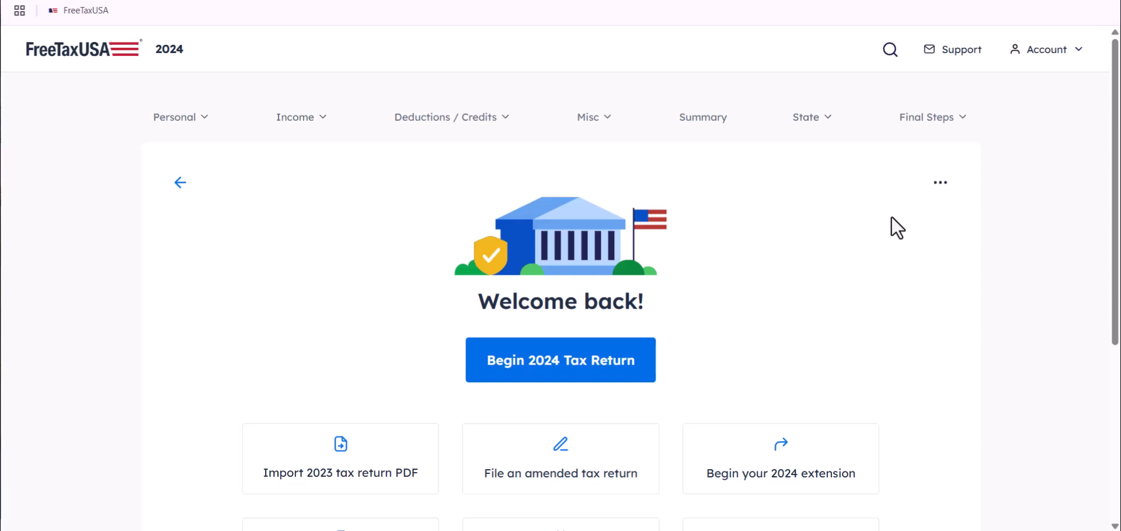
# Step: Begin the 2024 extension in FreeTaxUSA and save Yes as the answer to filing an extension
pyautogui.scroll(-1, 823, 350)
pyautogui.scroll(1, 821, 343)
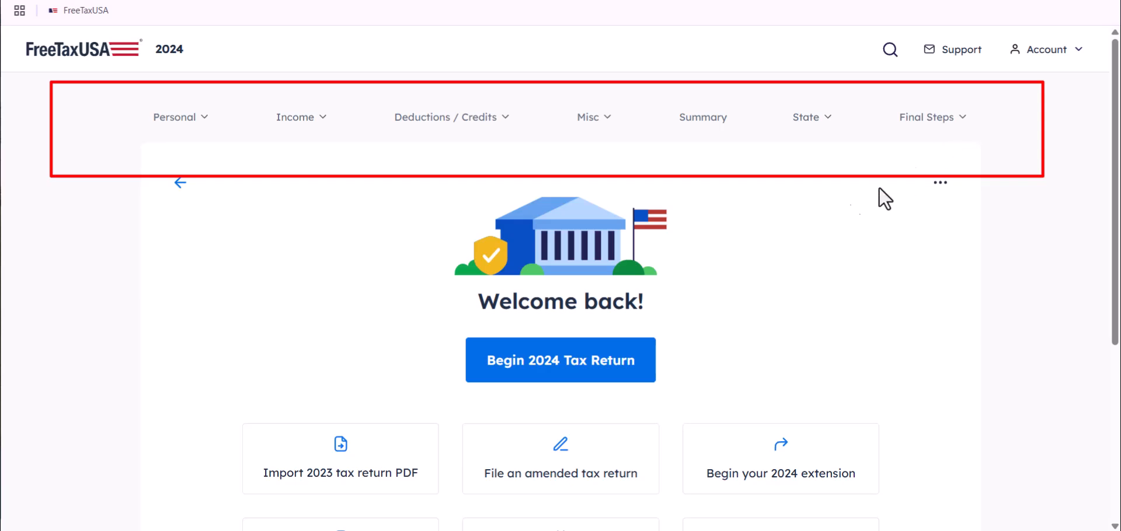
pyautogui.scroll(-3, 656, 260)
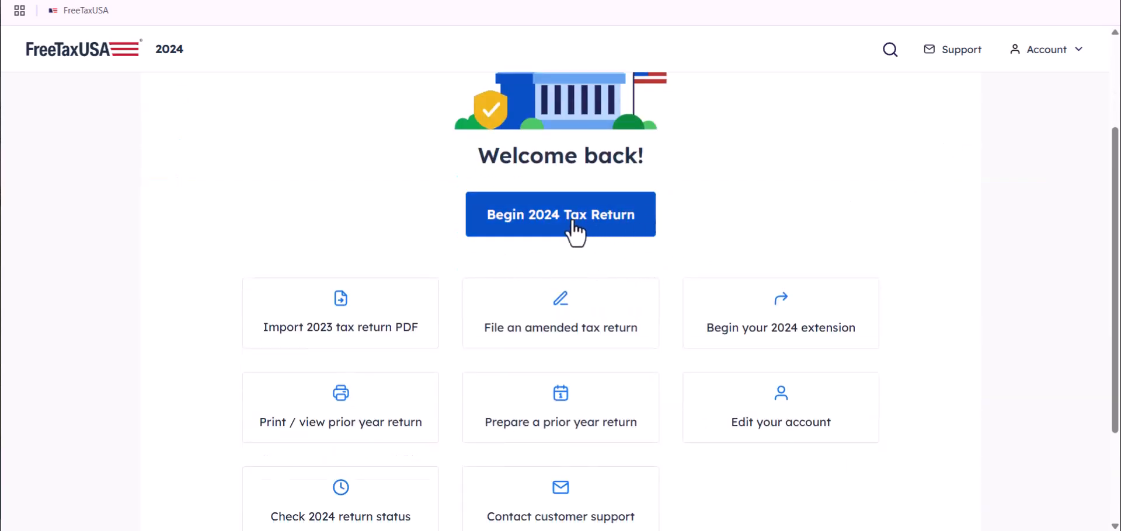
pyautogui.scroll(3, 621, 232)
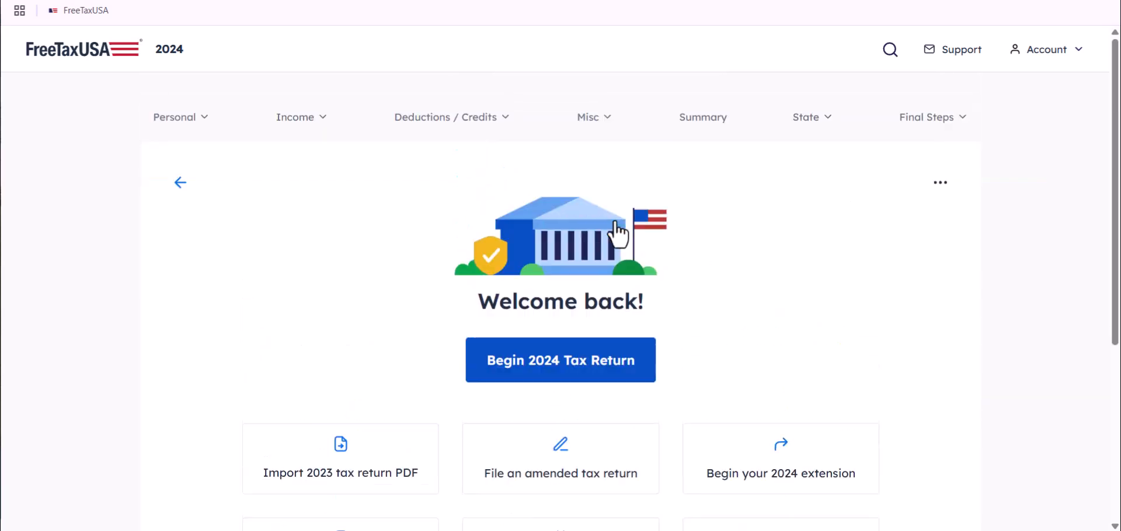
pyautogui.scroll(-4, 548, 175)
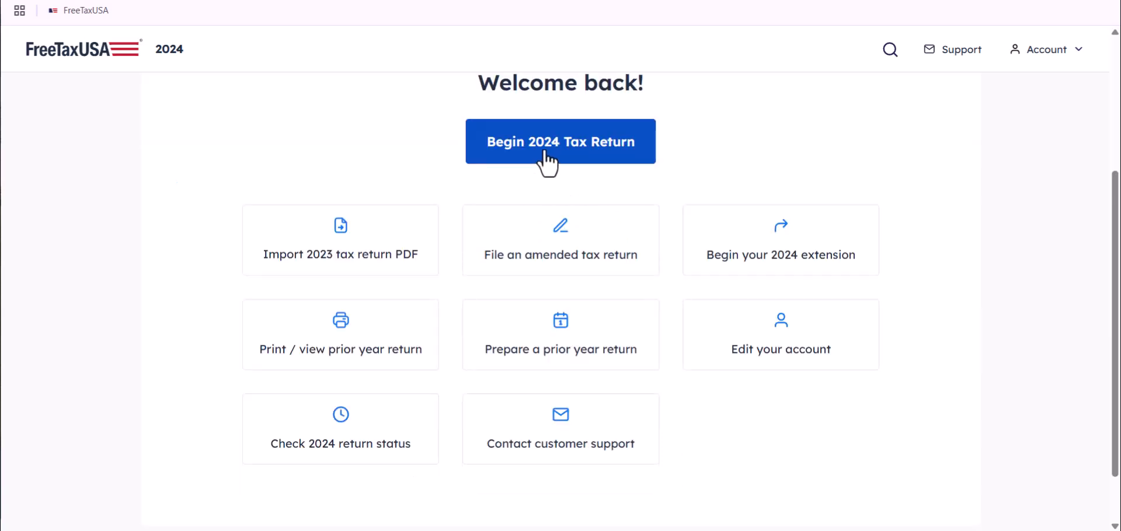
pyautogui.click(785, 265)
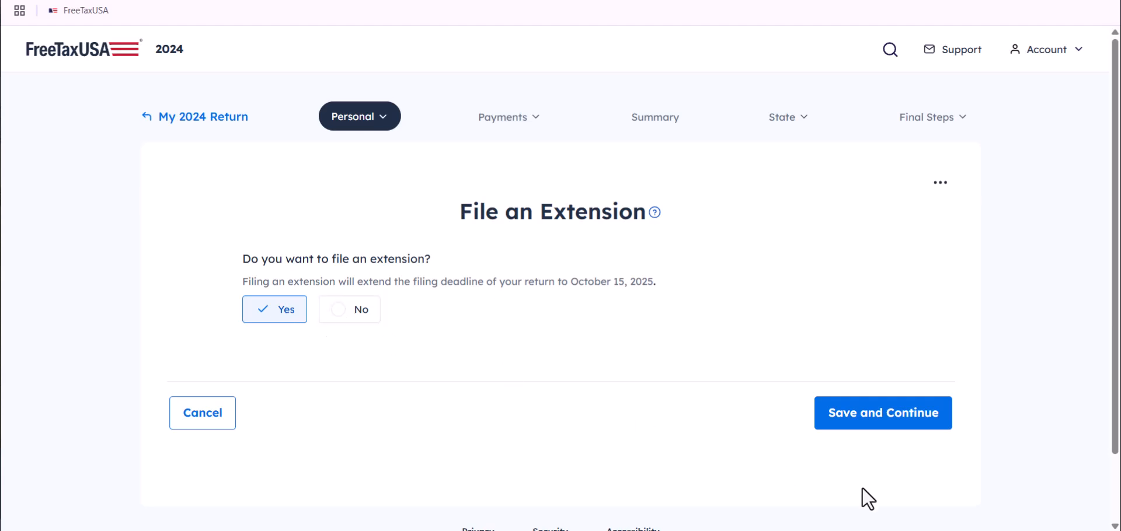
pyautogui.click(884, 432)
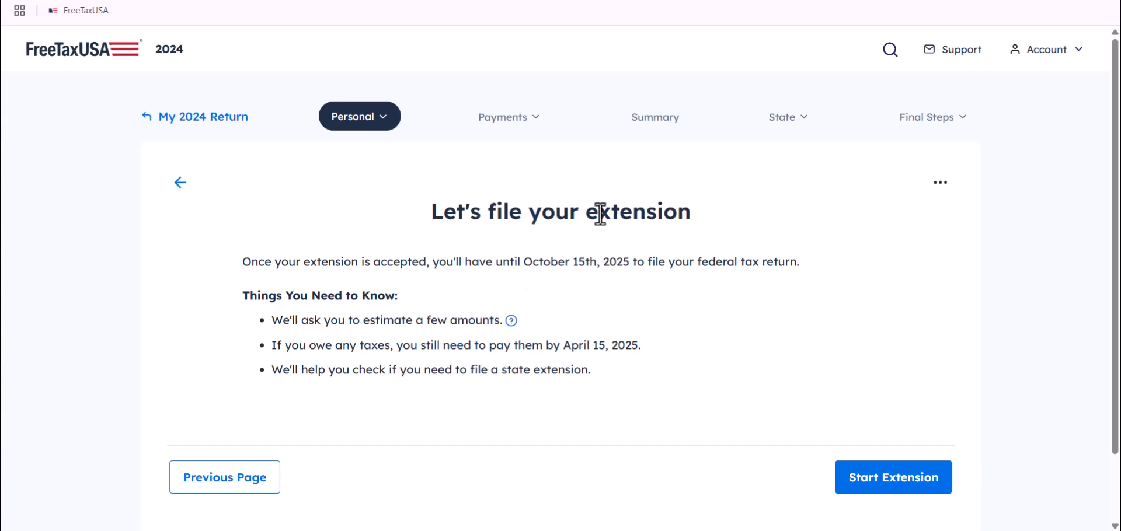
# Step: Review the extension introduction and read the tax help on which federal amounts need estimating
pyautogui.moveTo(489, 213); pyautogui.dragTo(723, 213)
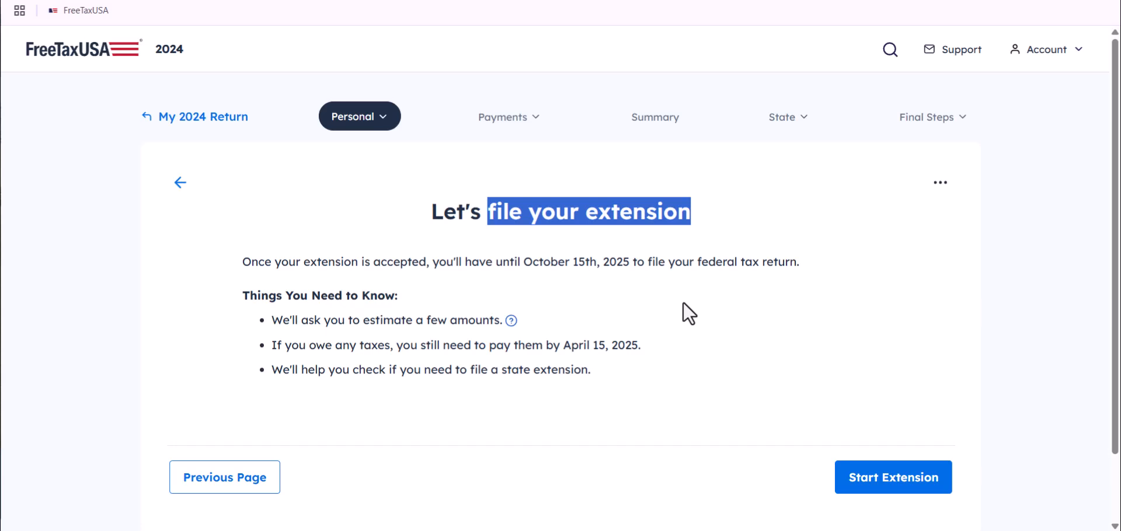
pyautogui.click(654, 296)
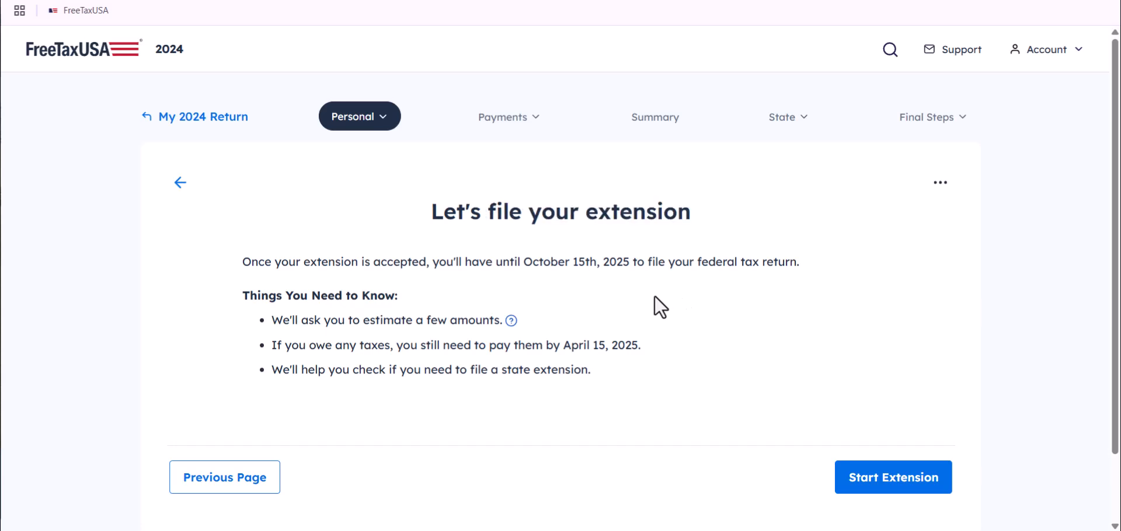
pyautogui.moveTo(490, 207); pyautogui.dragTo(701, 203)
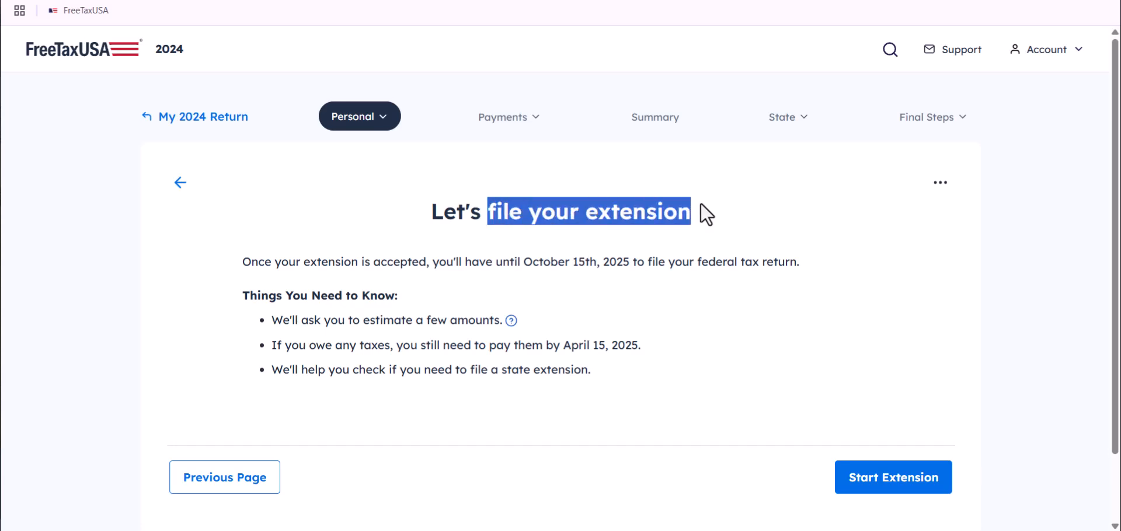
pyautogui.click(725, 290)
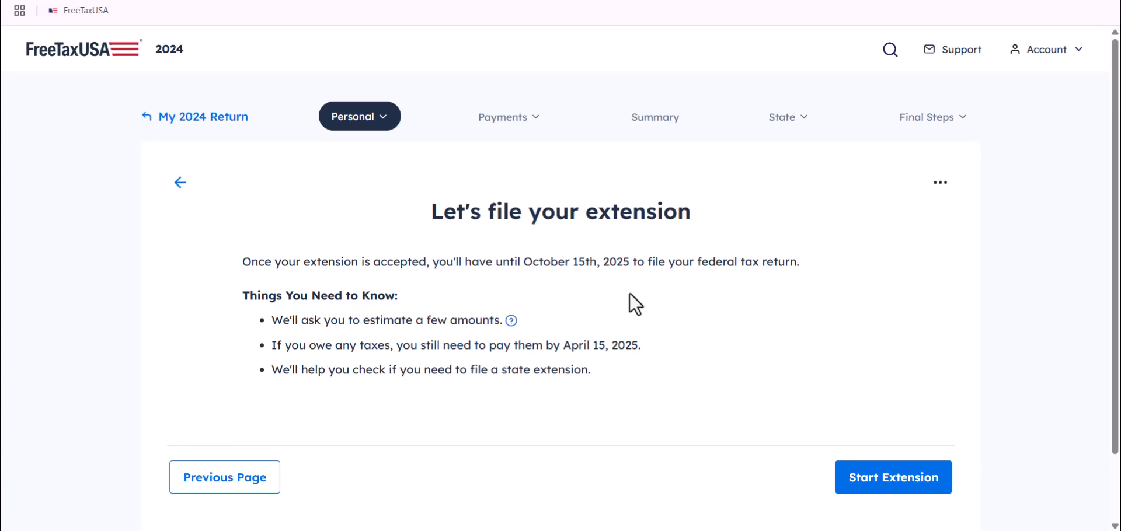
pyautogui.click(512, 321)
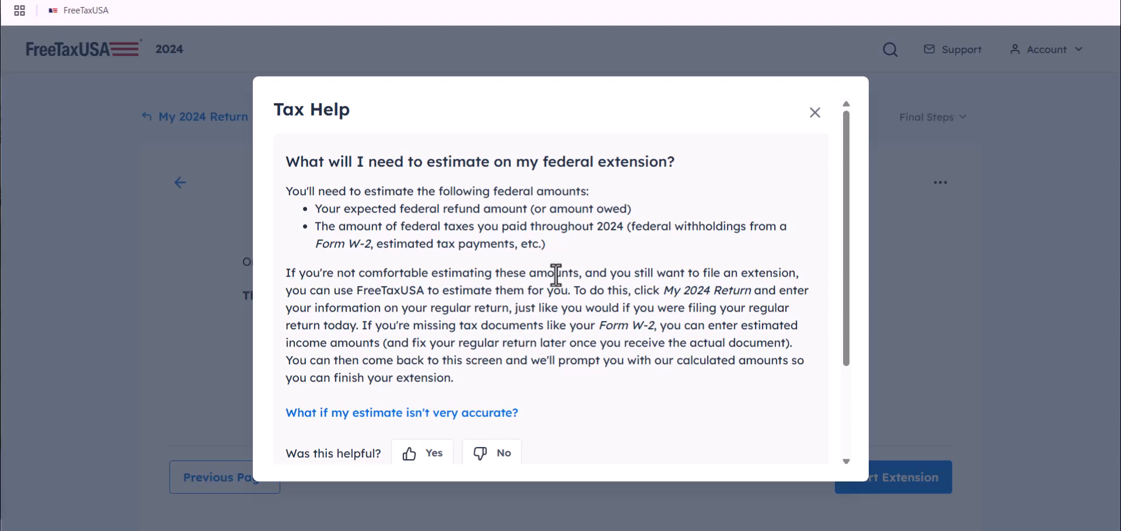
pyautogui.scroll(-3, 563, 307)
pyautogui.scroll(2, 636, 267)
pyautogui.click(814, 114)
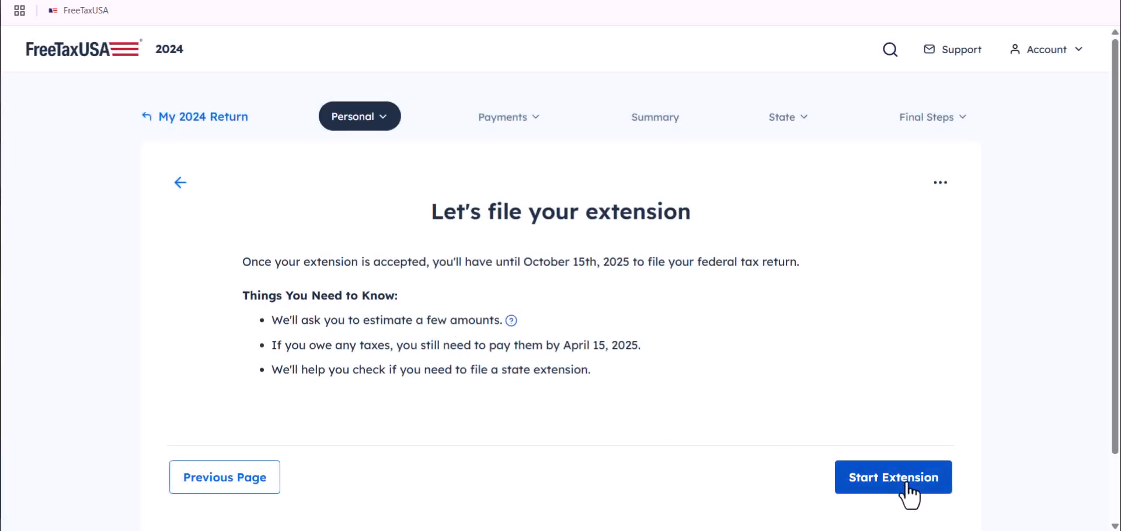
# Step: Start the extension and save "I need more time to file my return" as the reason for filing it
pyautogui.click(854, 462)
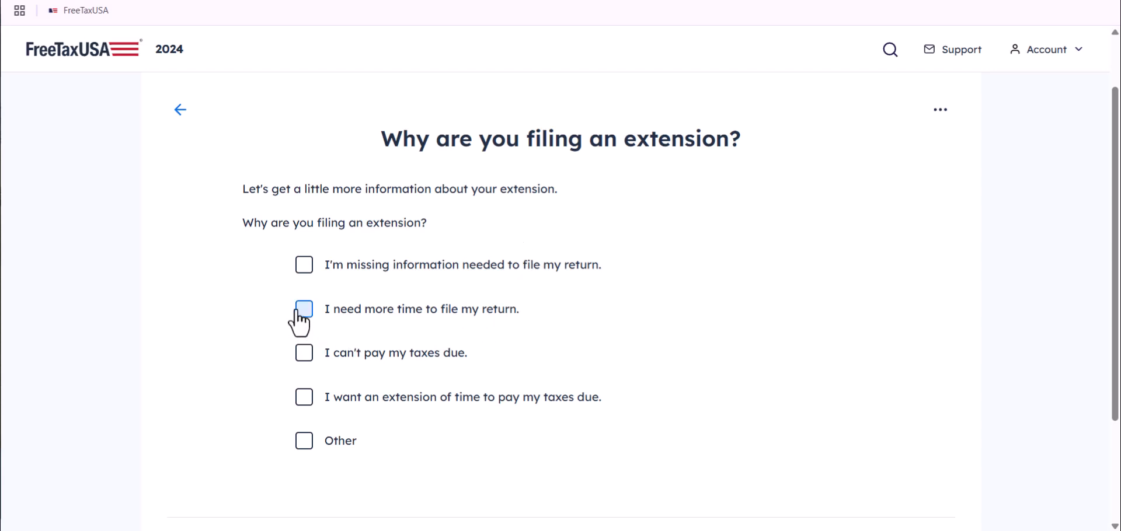
pyautogui.scroll(-2, 518, 320)
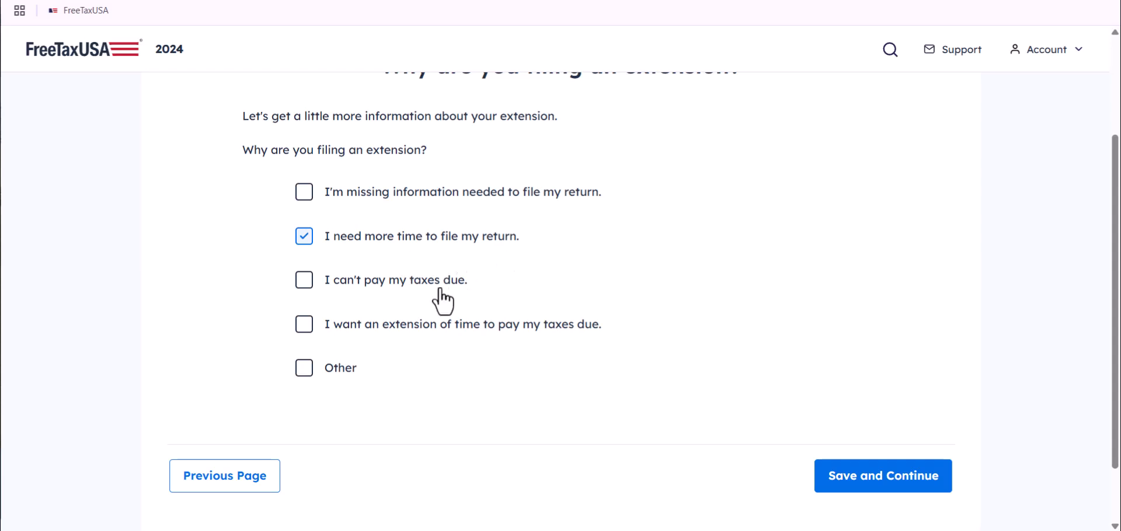
pyautogui.click(884, 480)
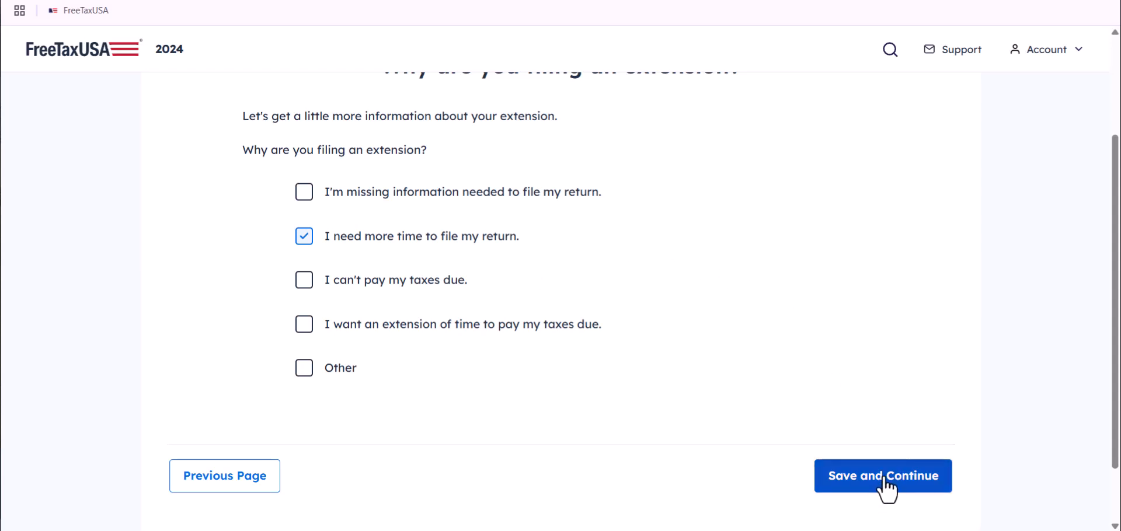
# Step: Examine the name, Social Security number and address fields of the personal information form
pyautogui.scroll(-7, 496, 257)
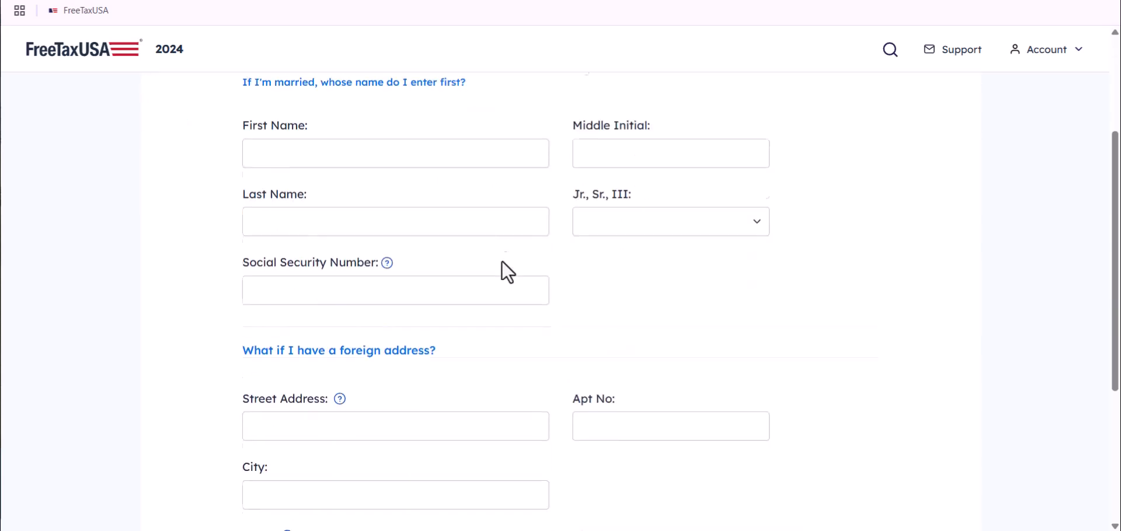
pyautogui.scroll(3, 490, 309)
pyautogui.scroll(3, 519, 304)
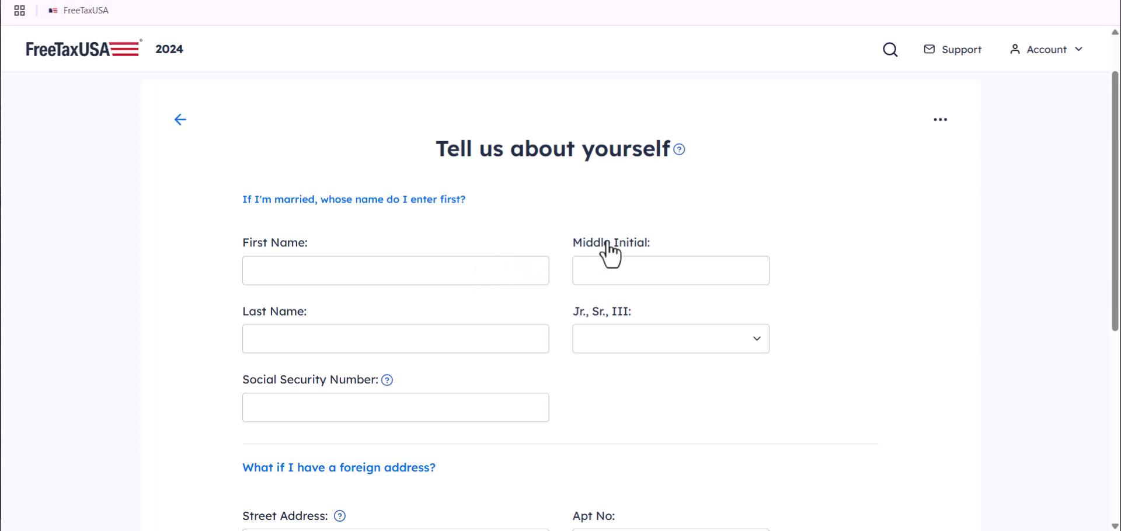
pyautogui.scroll(-3, 635, 254)
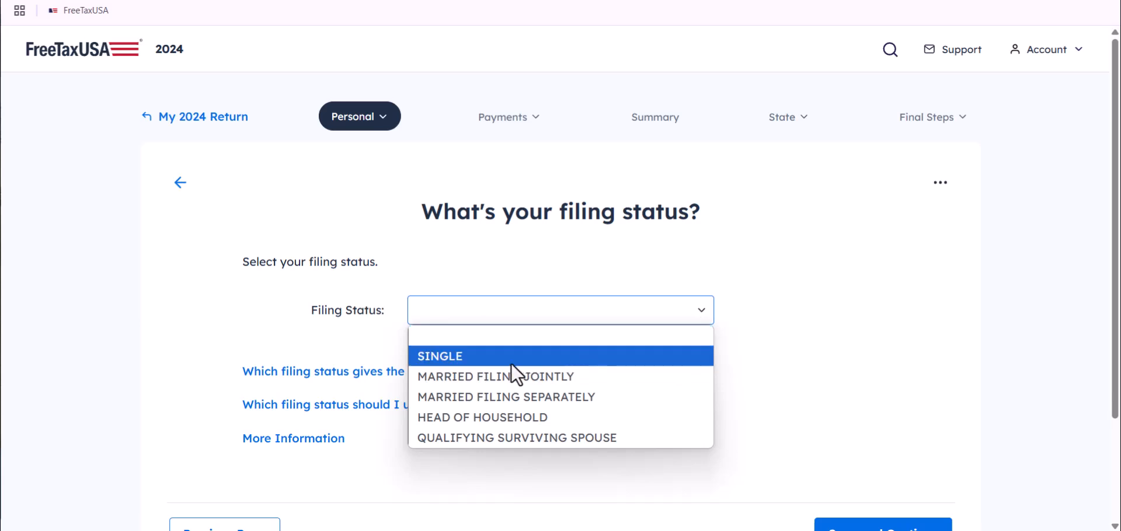
# Step: Set the filing status to SINGLE and save it
pyautogui.click(447, 357)
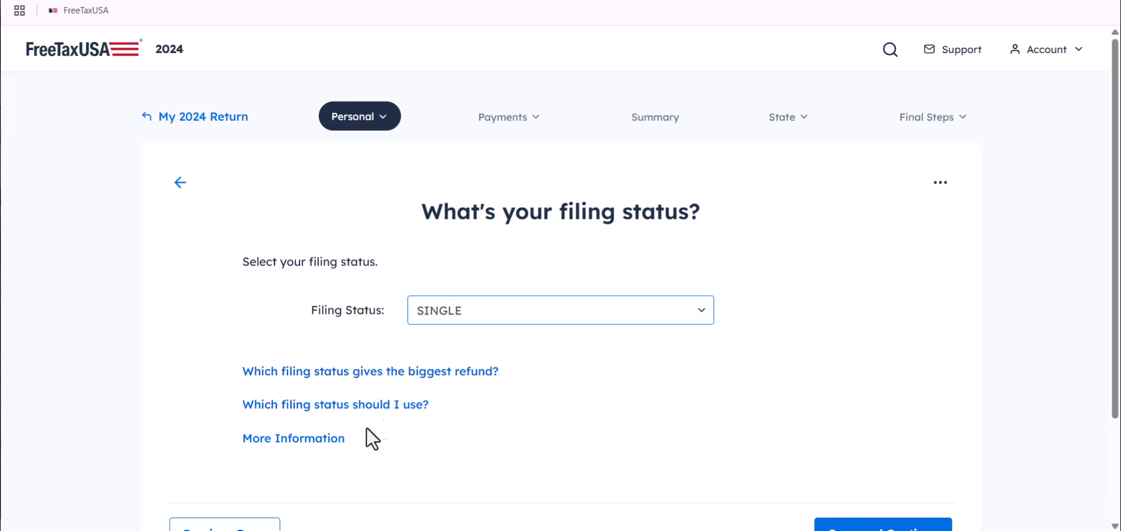
pyautogui.scroll(-1, 359, 421)
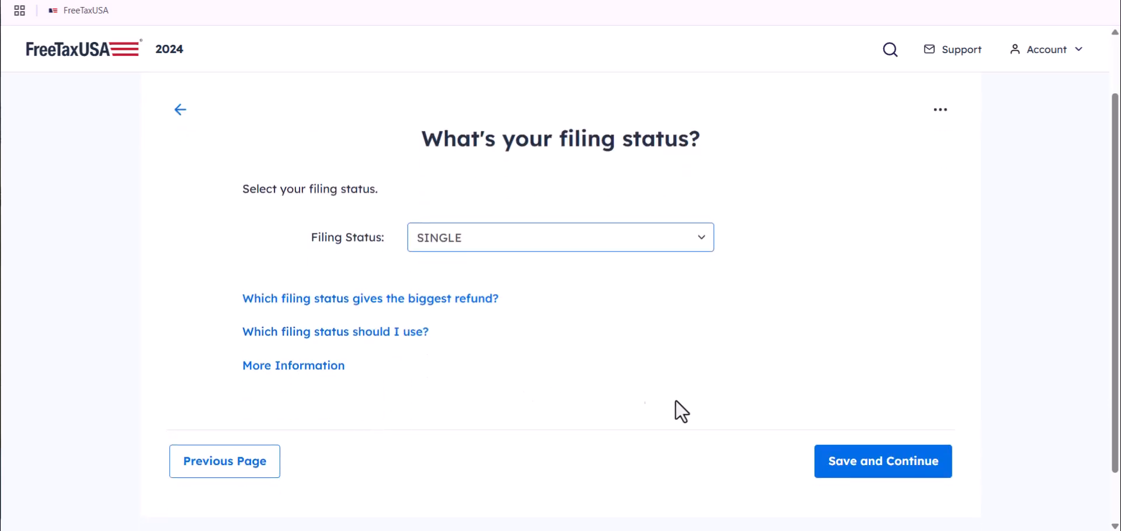
pyautogui.click(886, 468)
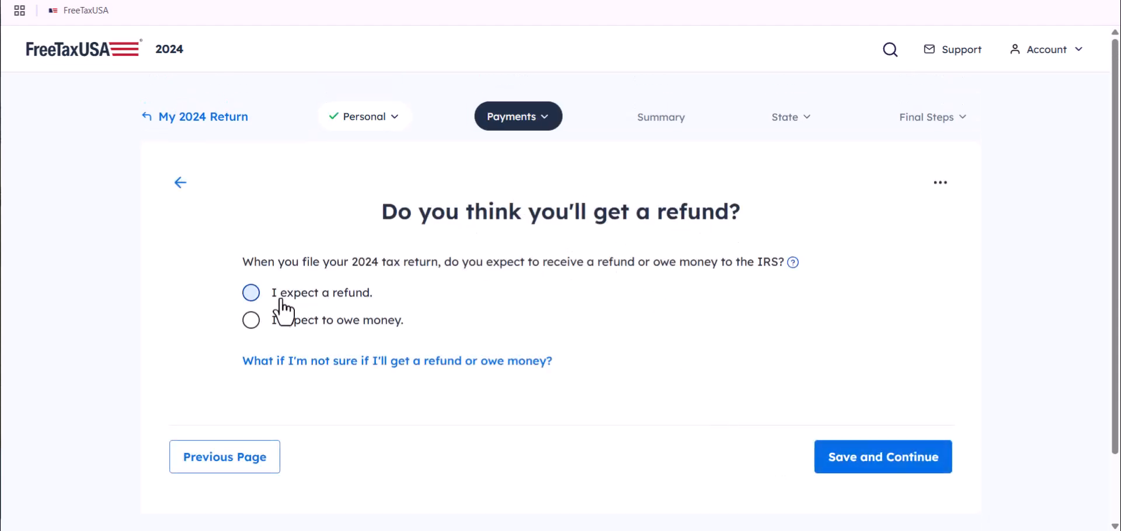
# Step: State that a refund is expected and save an expected refund amount of $0
pyautogui.click(250, 292)
pyautogui.click(888, 462)
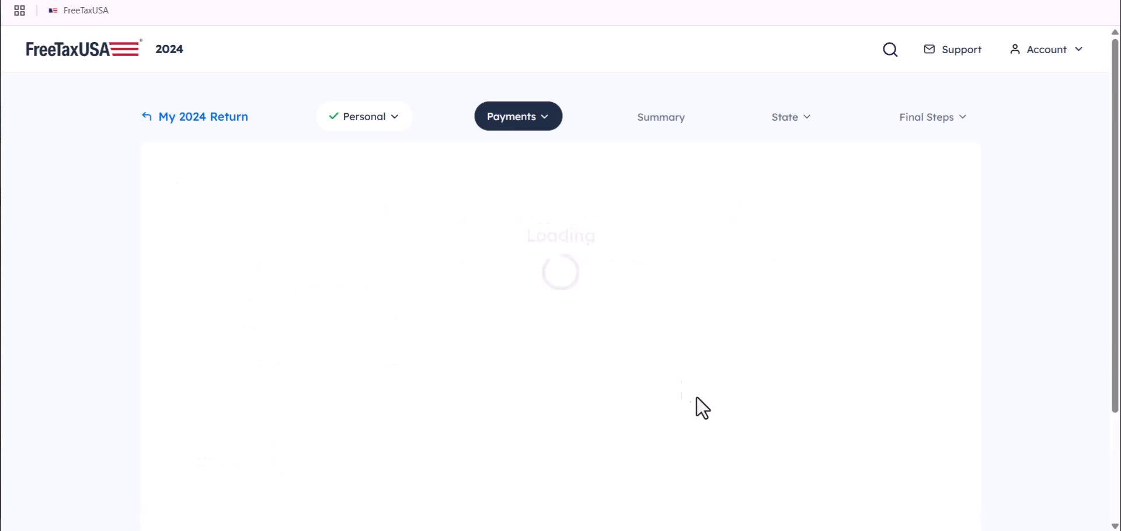
pyautogui.write('0')
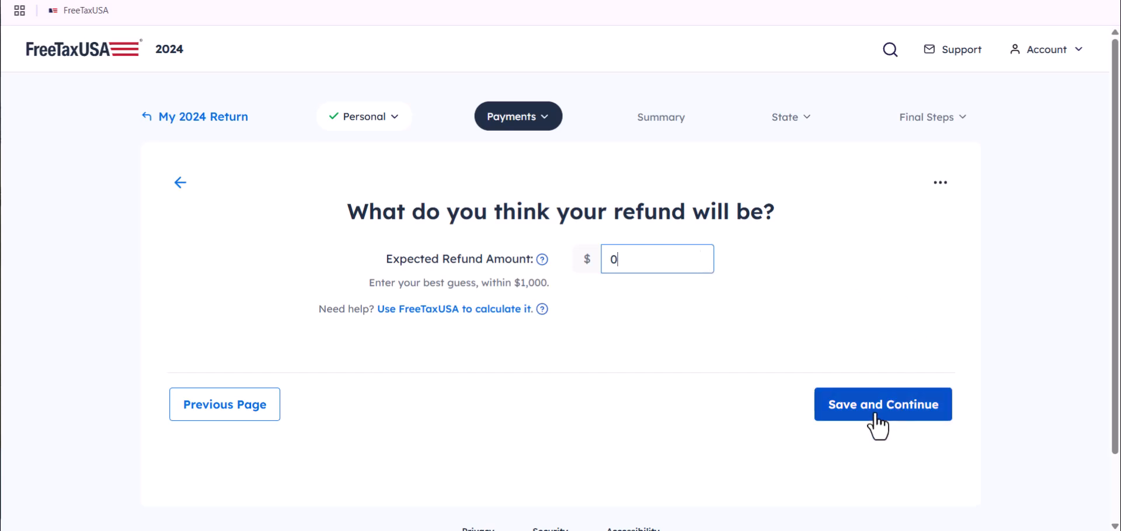
pyautogui.click(818, 420)
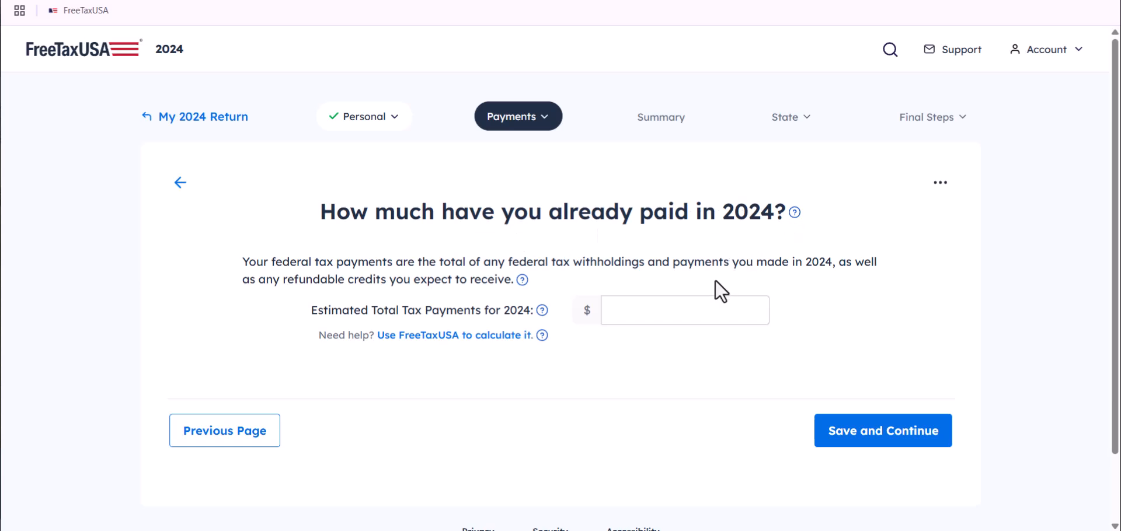
# Step: Enter 0 as the estimated total tax payments for 2024 and proceed through the federal summary to the state extensions
pyautogui.click(658, 310)
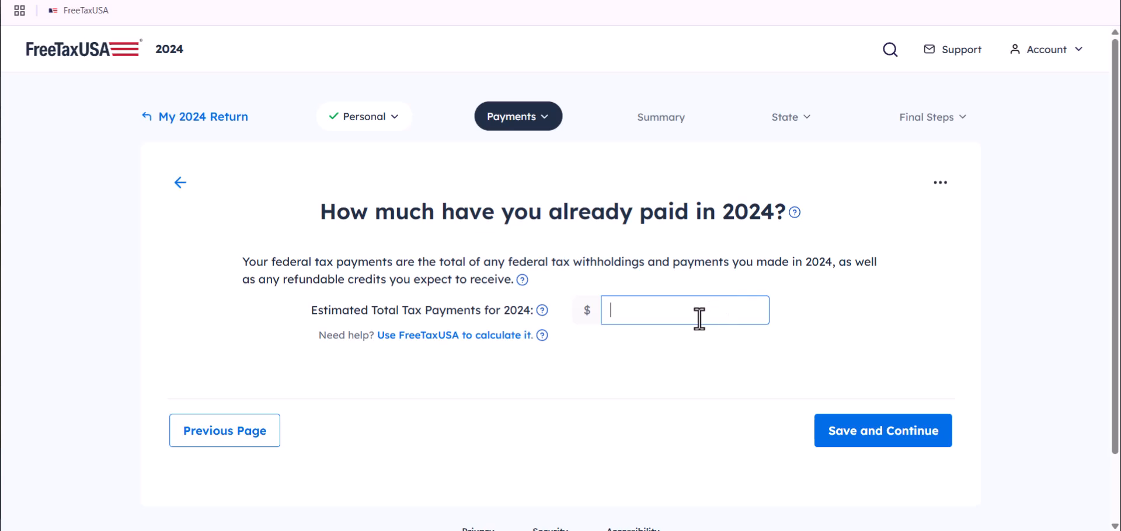
pyautogui.write('0.')
pyautogui.click(864, 435)
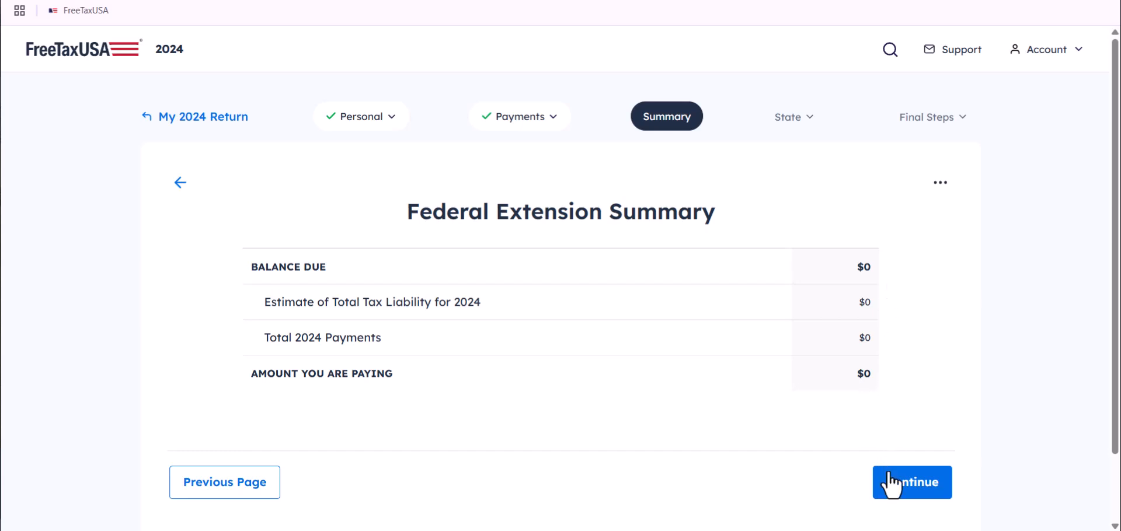
pyautogui.click(921, 496)
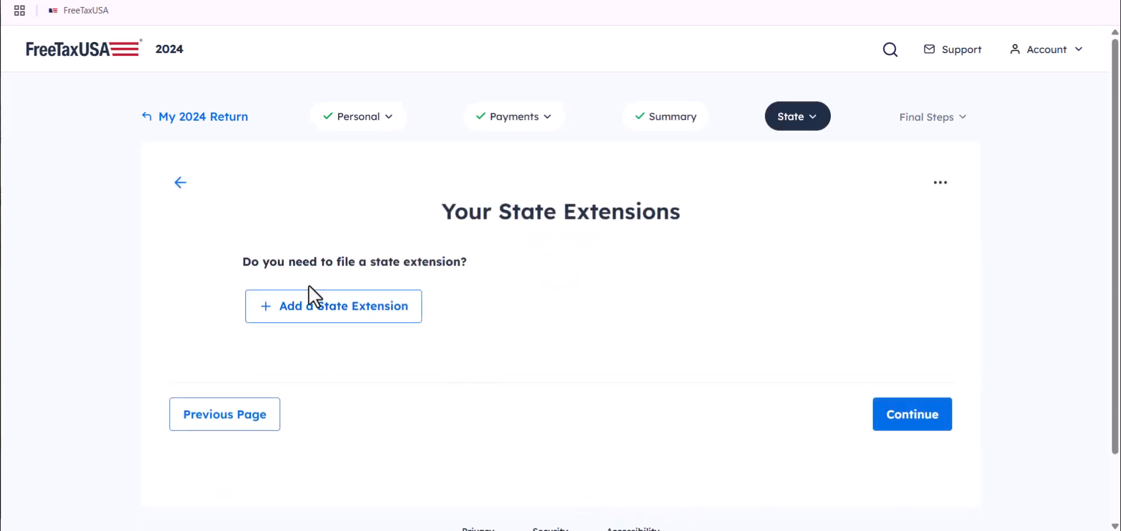
# Step: Add a state extension for California, stating that a refund is expected, and save it
pyautogui.click(328, 308)
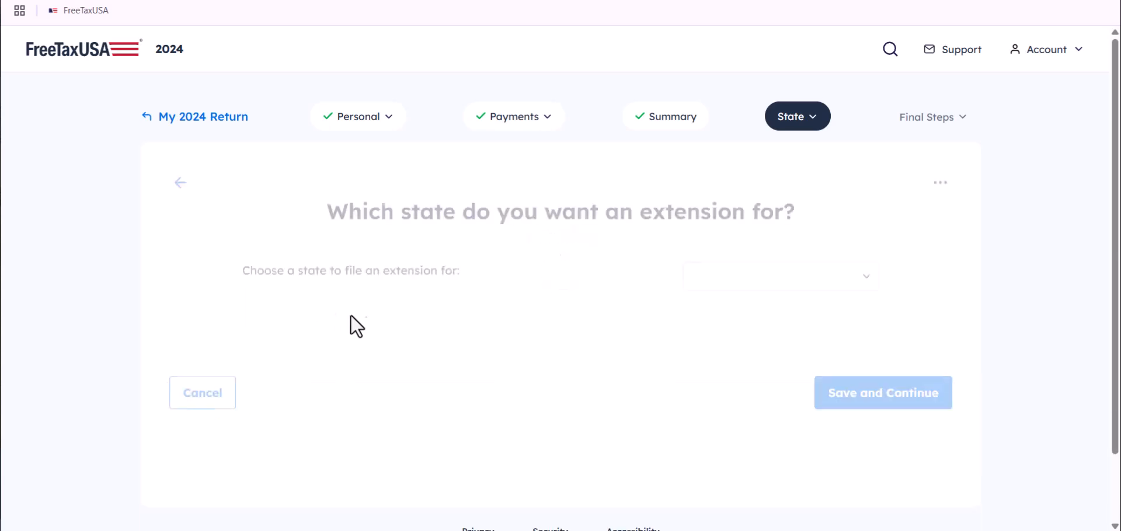
pyautogui.click(864, 276)
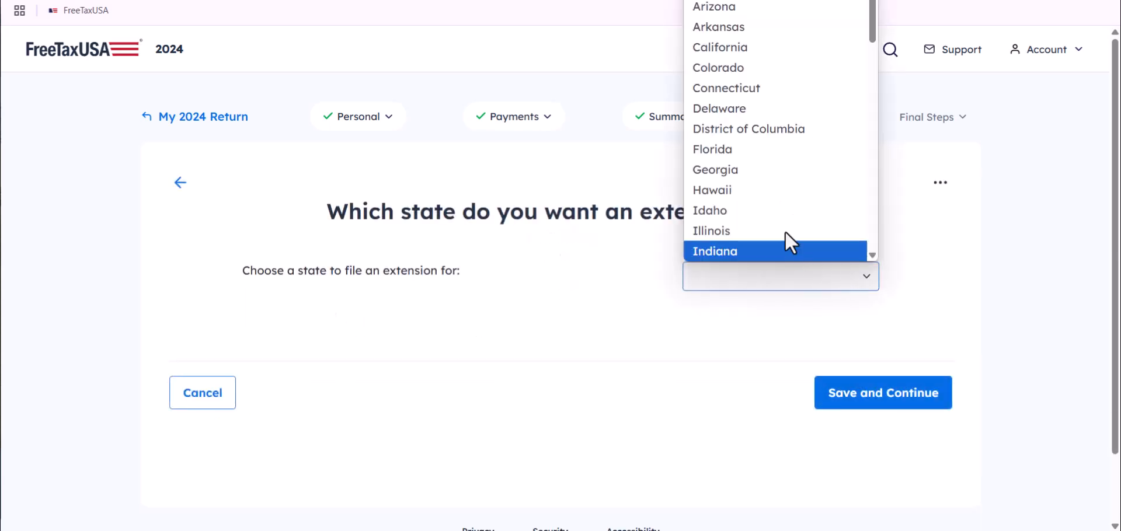
pyautogui.click(802, 44)
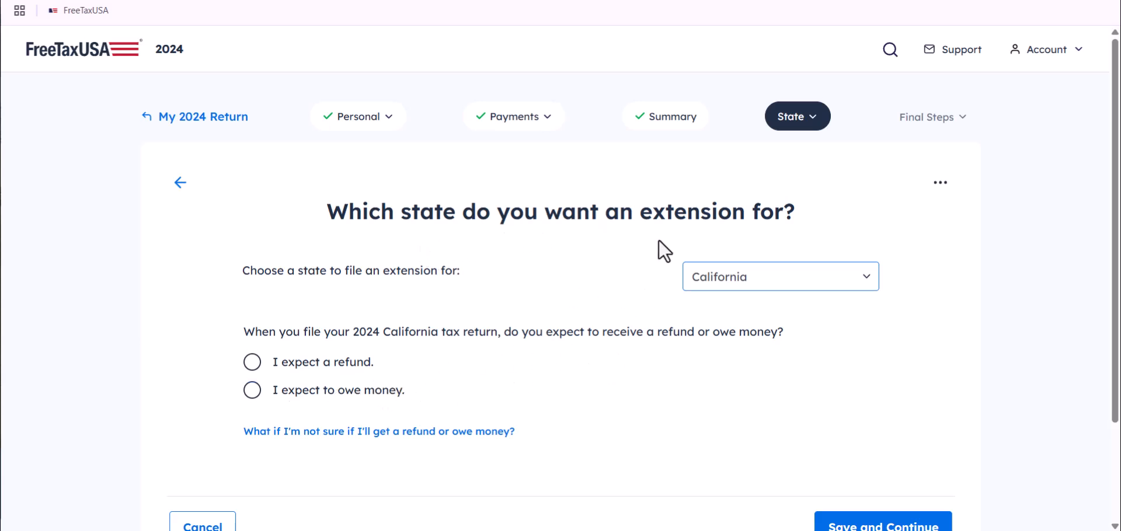
pyautogui.click(252, 364)
pyautogui.scroll(-2, 450, 362)
pyautogui.click(872, 403)
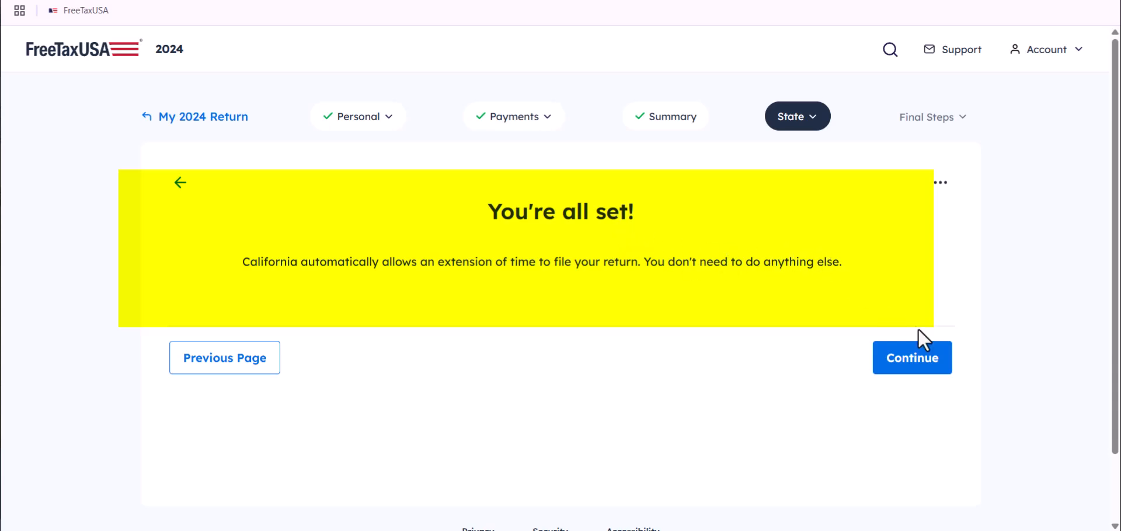
pyautogui.click(927, 368)
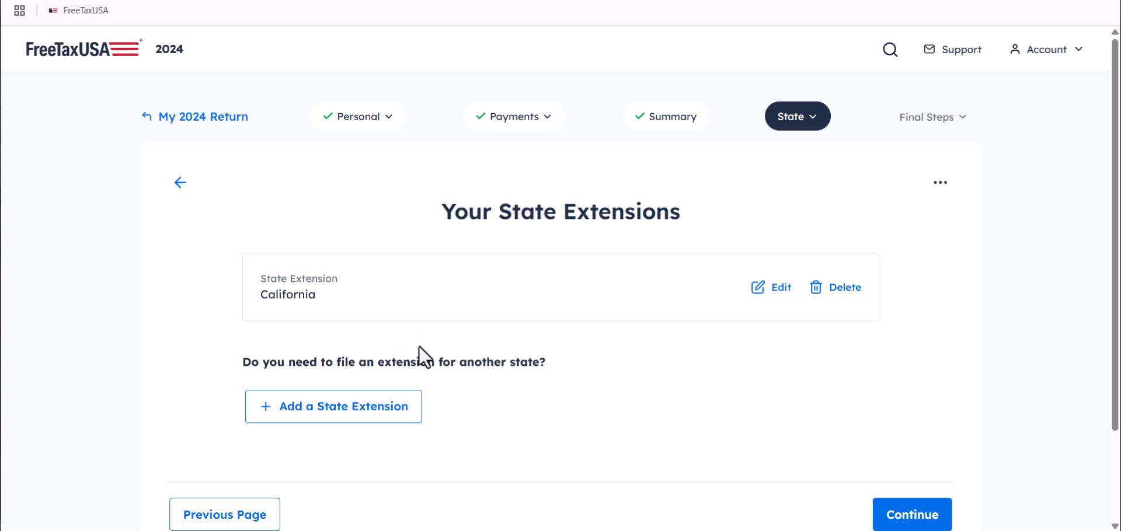
# Step: Continue from the state extensions list and save the extension payment method summary
pyautogui.scroll(-2, 271, 260)
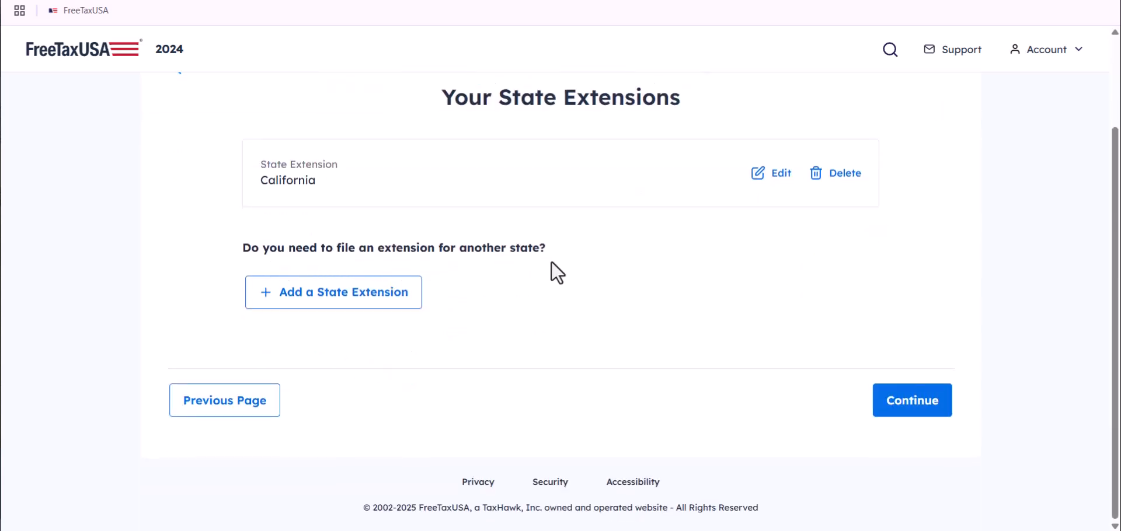
pyautogui.click(928, 403)
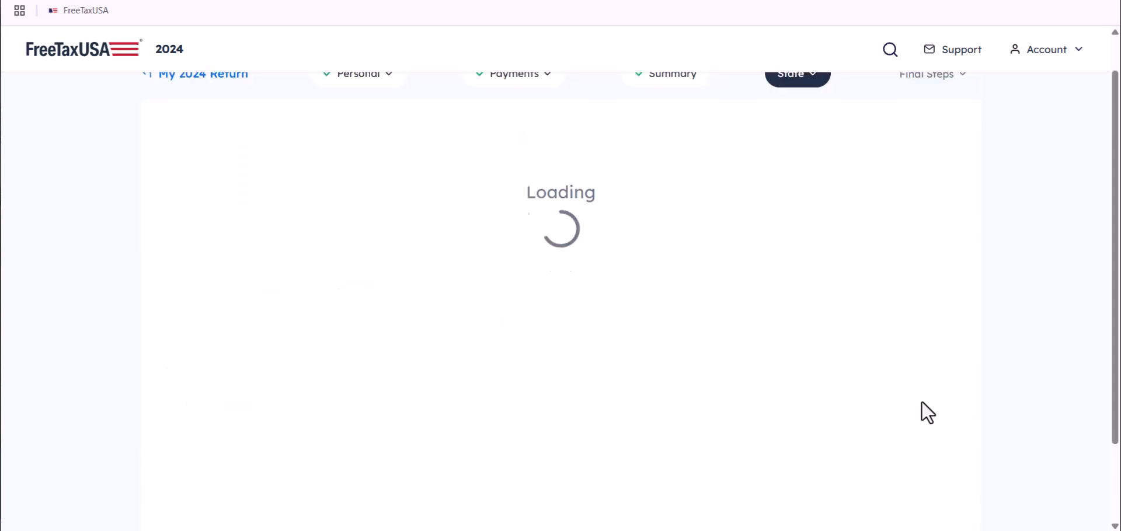
pyautogui.scroll(-2, 462, 181)
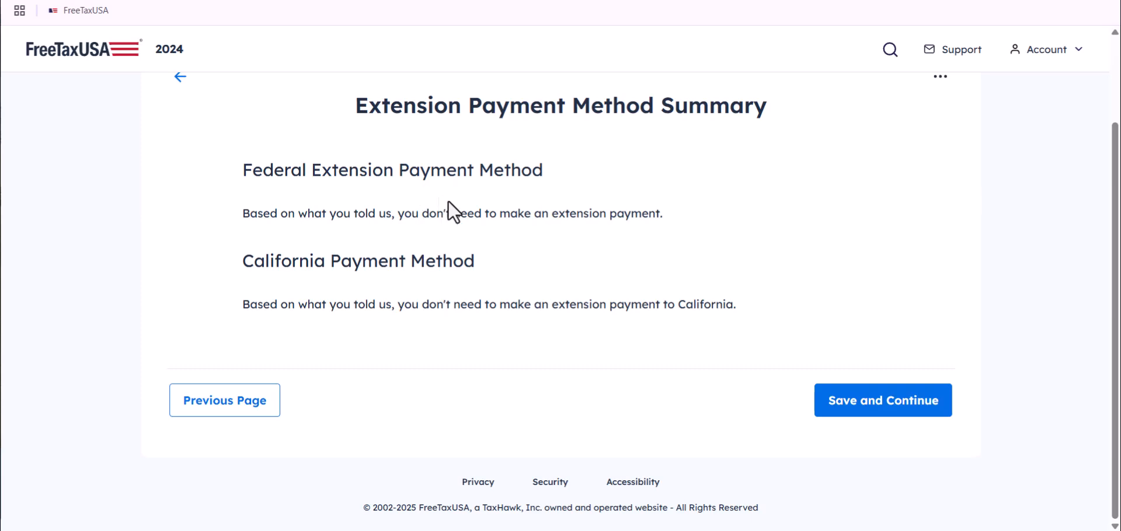
pyautogui.scroll(2, 452, 213)
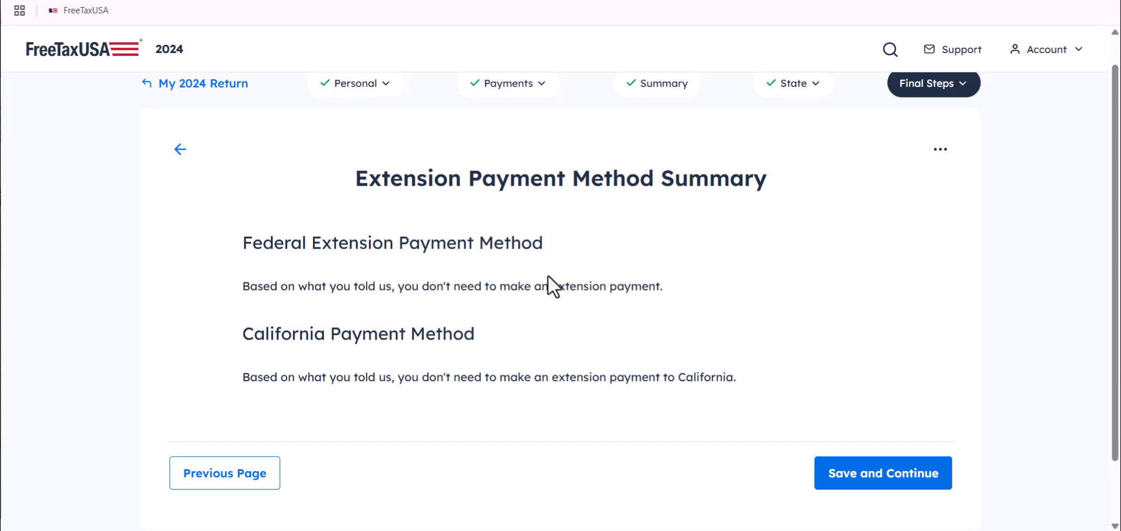
pyautogui.click(895, 476)
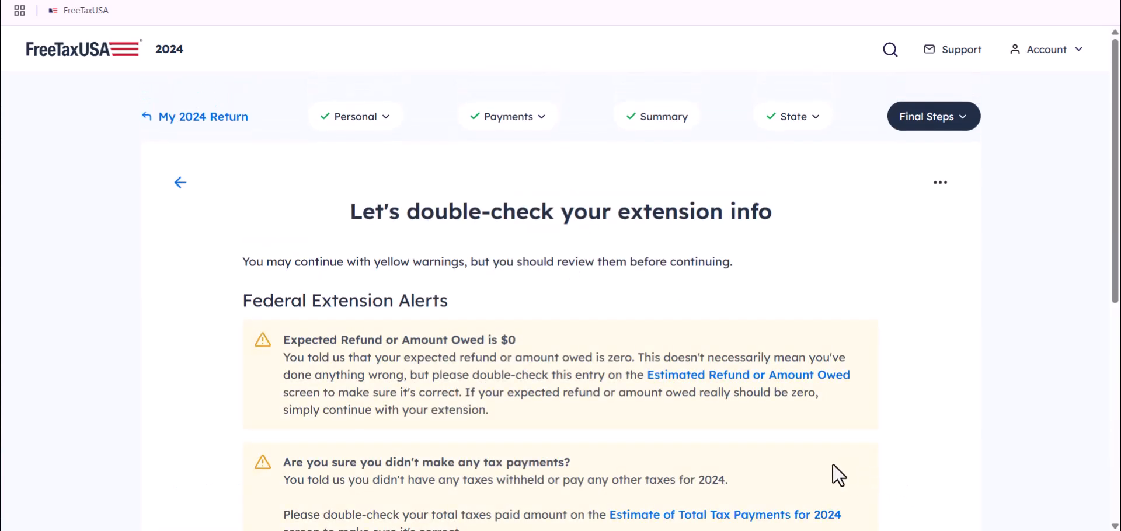
# Step: Review the federal and California extension alerts and continue to the extension review
pyautogui.scroll(-3, 351, 316)
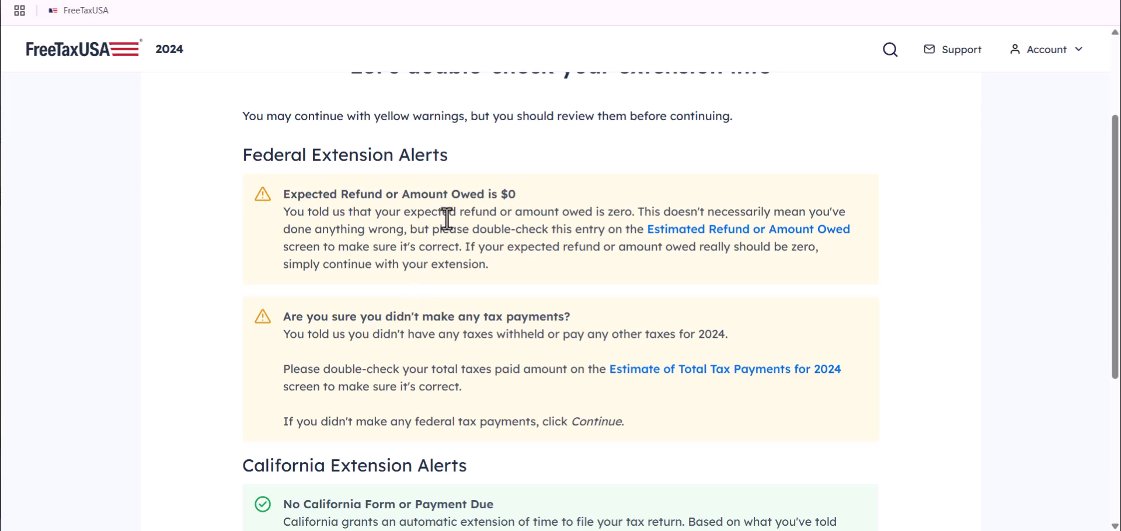
pyautogui.scroll(3, 467, 239)
pyautogui.scroll(-5, 537, 242)
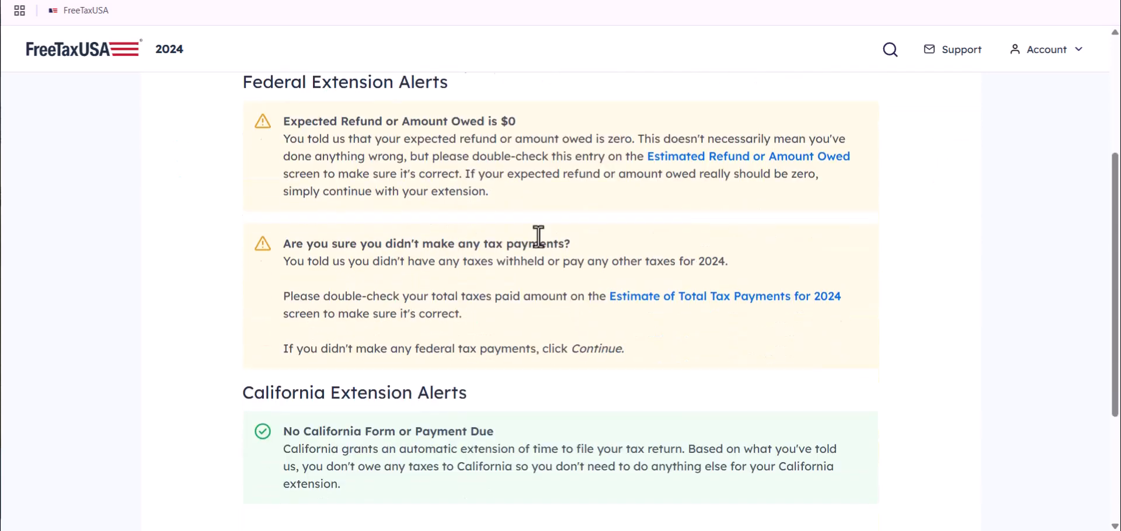
pyautogui.scroll(4, 533, 302)
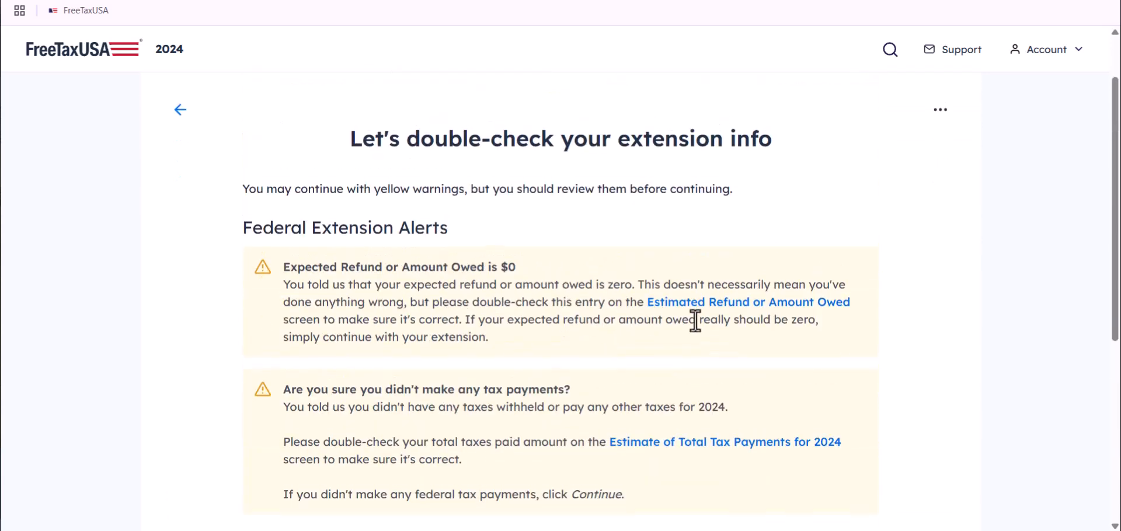
pyautogui.scroll(-4, 409, 298)
pyautogui.scroll(-3, 778, 457)
pyautogui.click(908, 408)
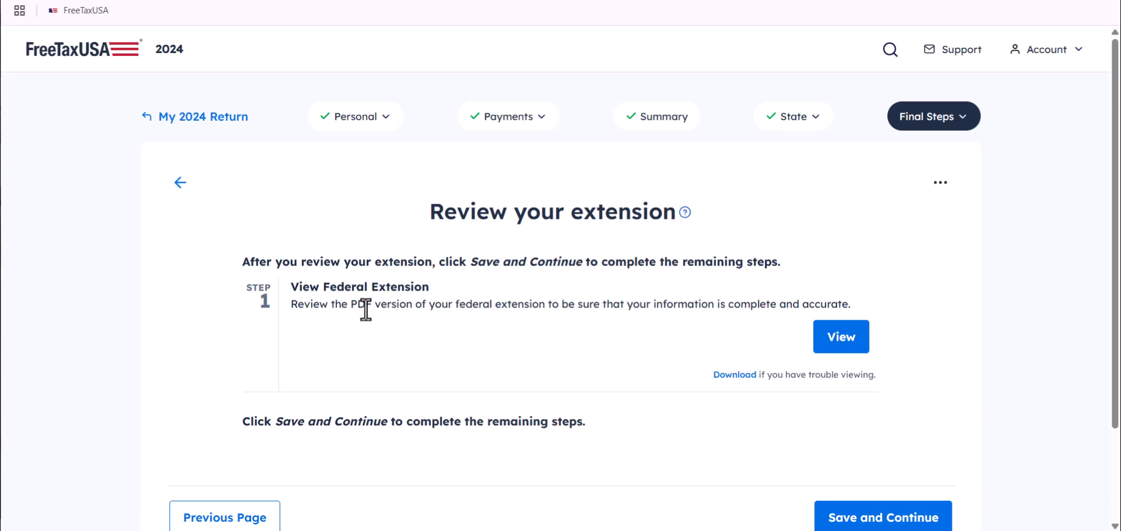
# Step: View the PDF preview of the federal extension Form 4868 in full and close it
pyautogui.scroll(-2, 784, 318)
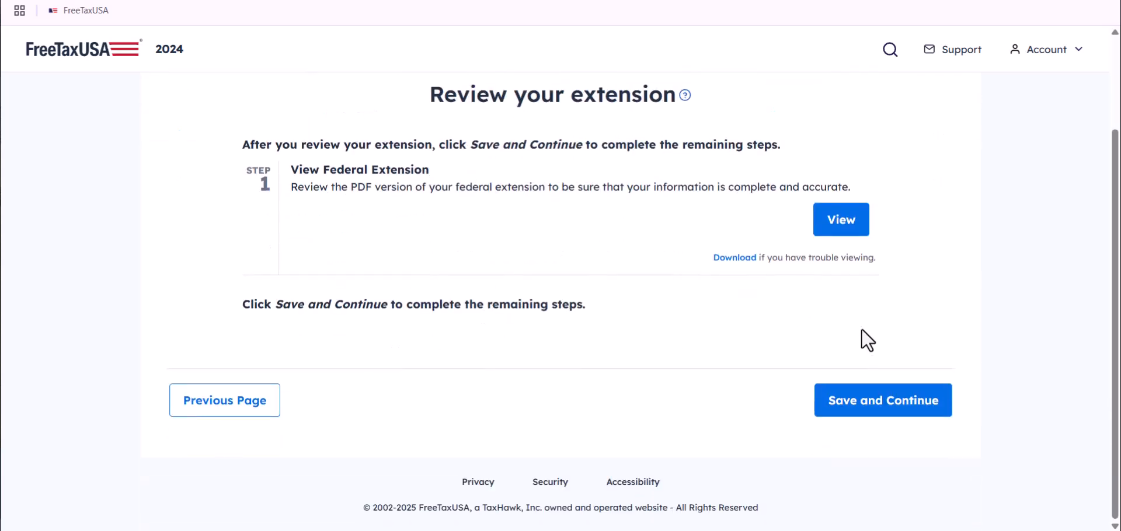
pyautogui.click(842, 223)
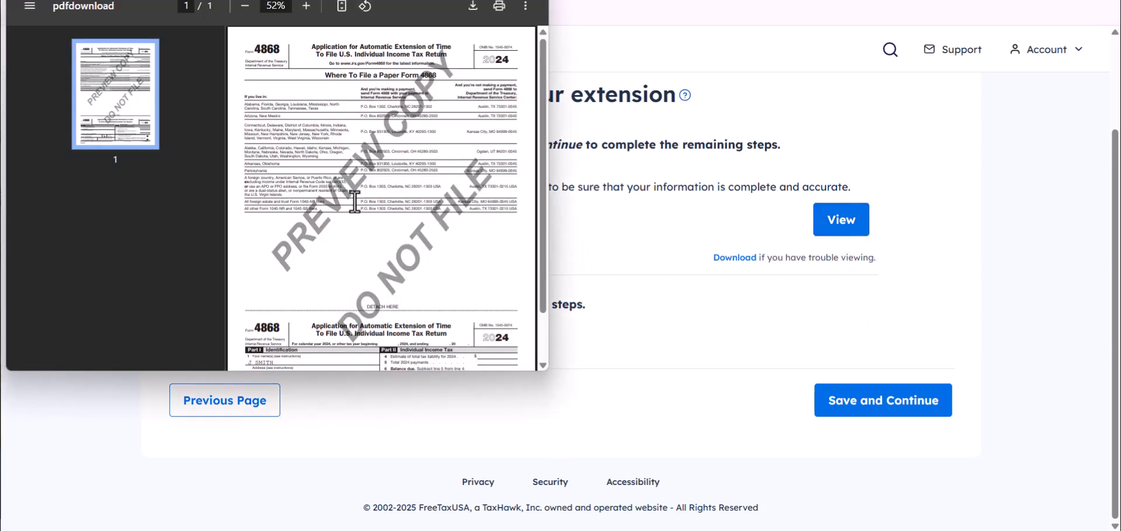
pyautogui.scroll(-2, 390, 180)
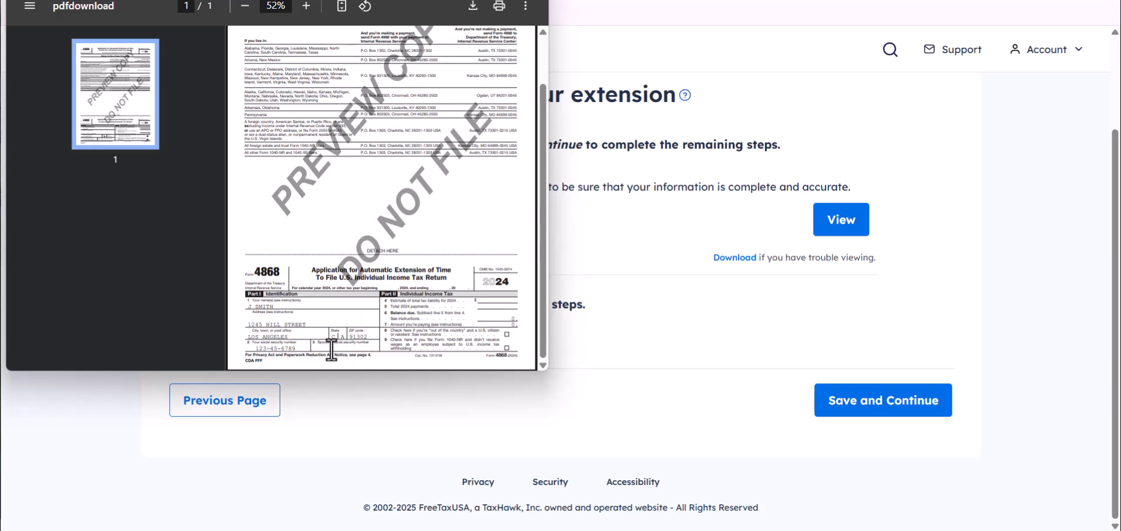
pyautogui.moveTo(533, 371); pyautogui.dragTo(539, 466)
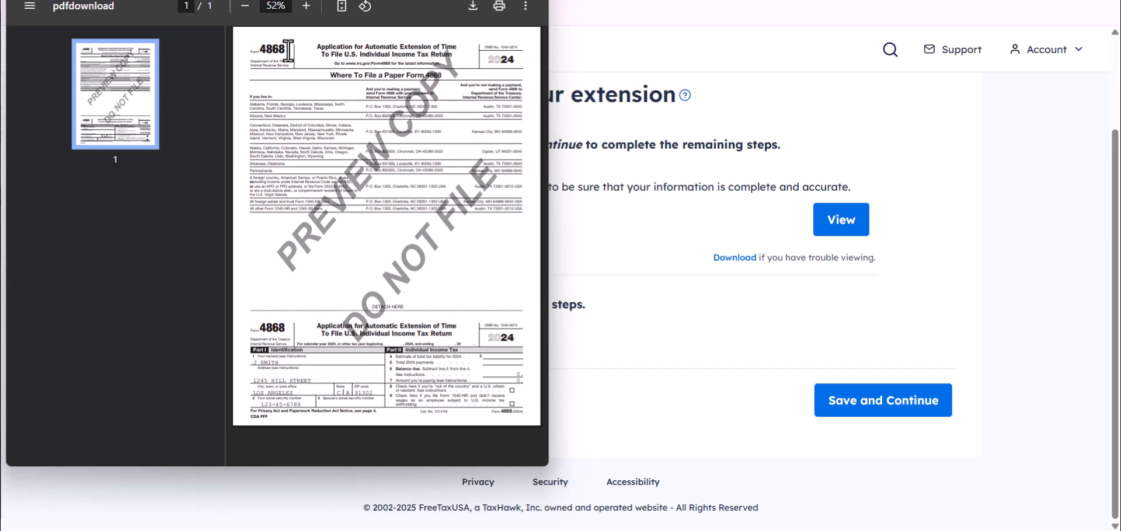
pyautogui.click(534, 0)
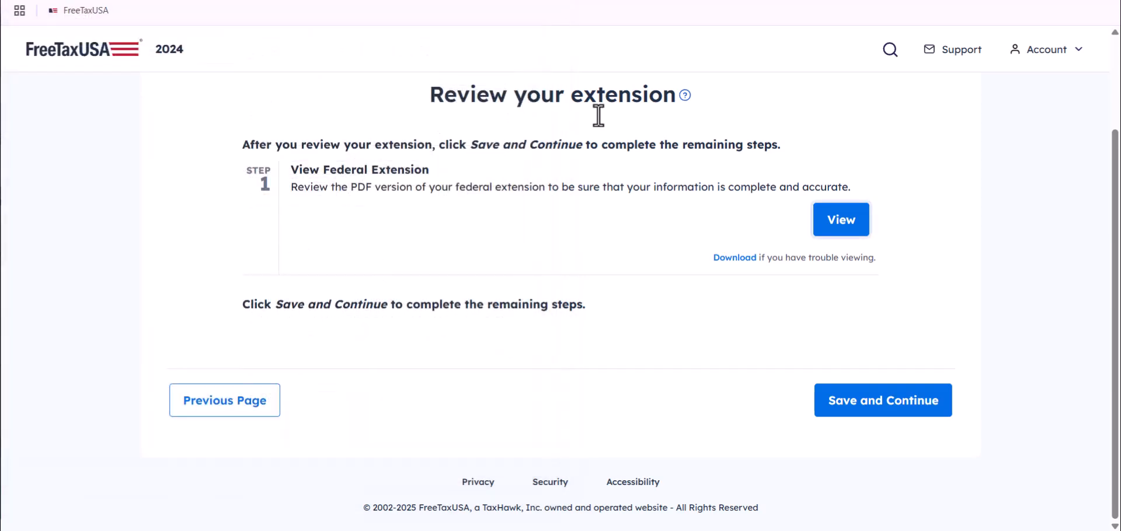
# Step: Complete the extension review and proceed through the filing method page
pyautogui.scroll(2, 424, 295)
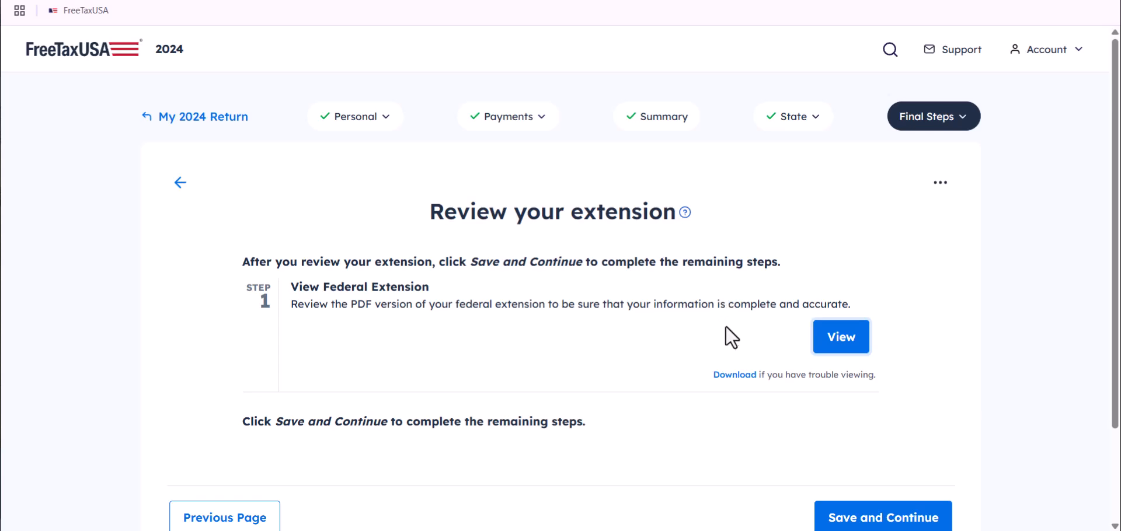
pyautogui.scroll(-2, 743, 268)
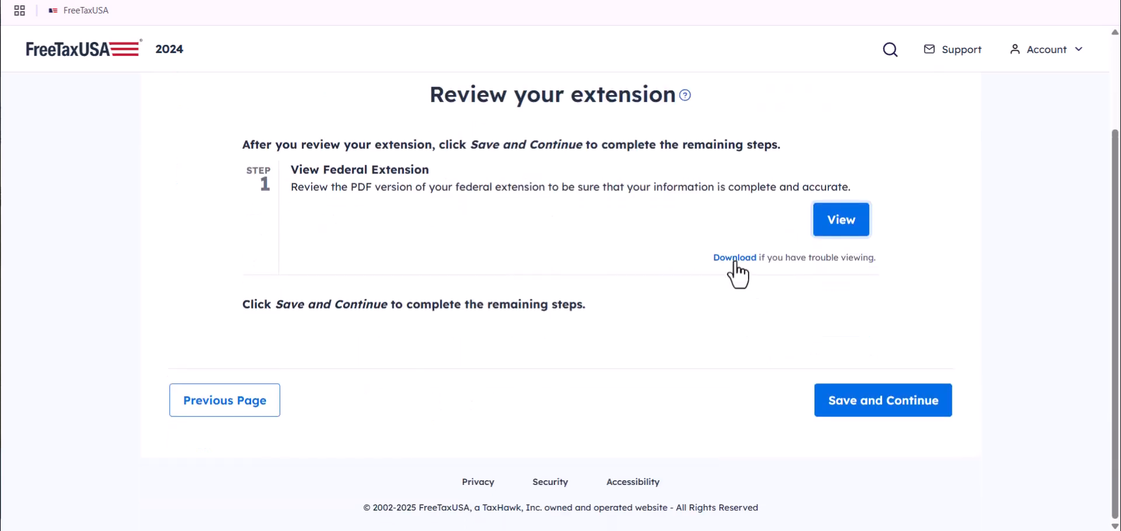
pyautogui.click(882, 416)
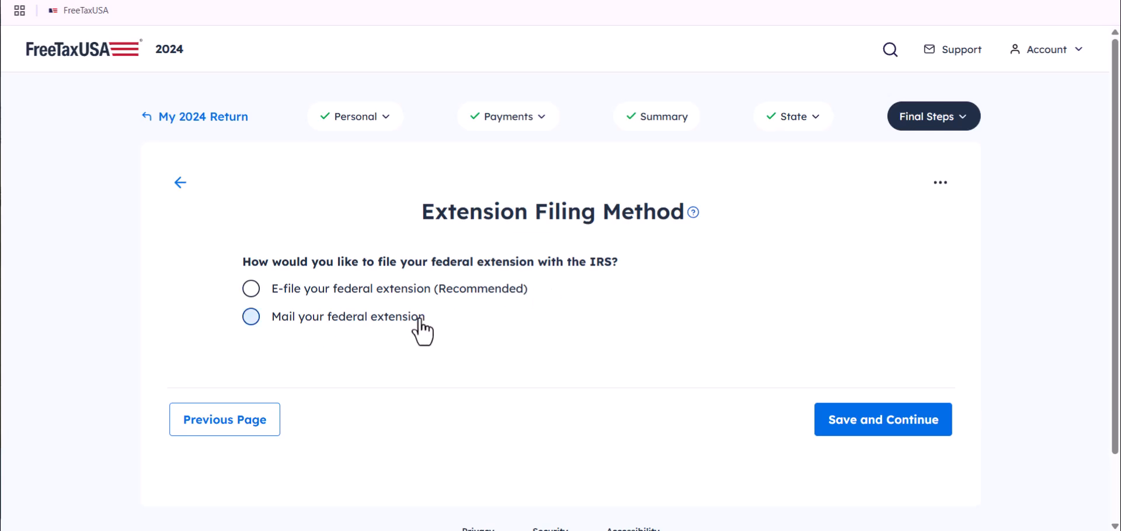
pyautogui.click(882, 420)
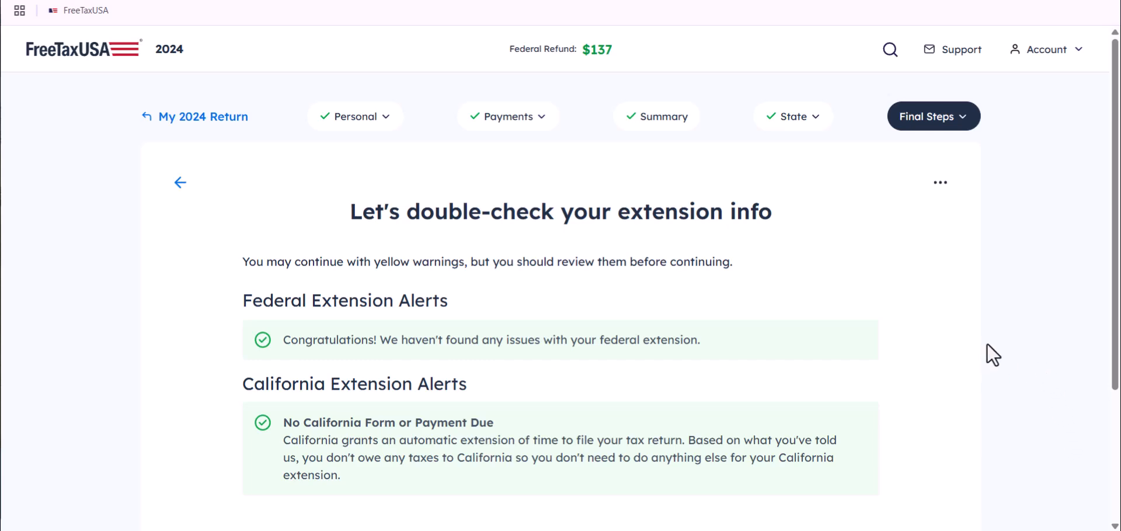
# Step: Continue past the rechecked extension alerts and save the review to reach the filing method choice
pyautogui.scroll(-3, 985, 344)
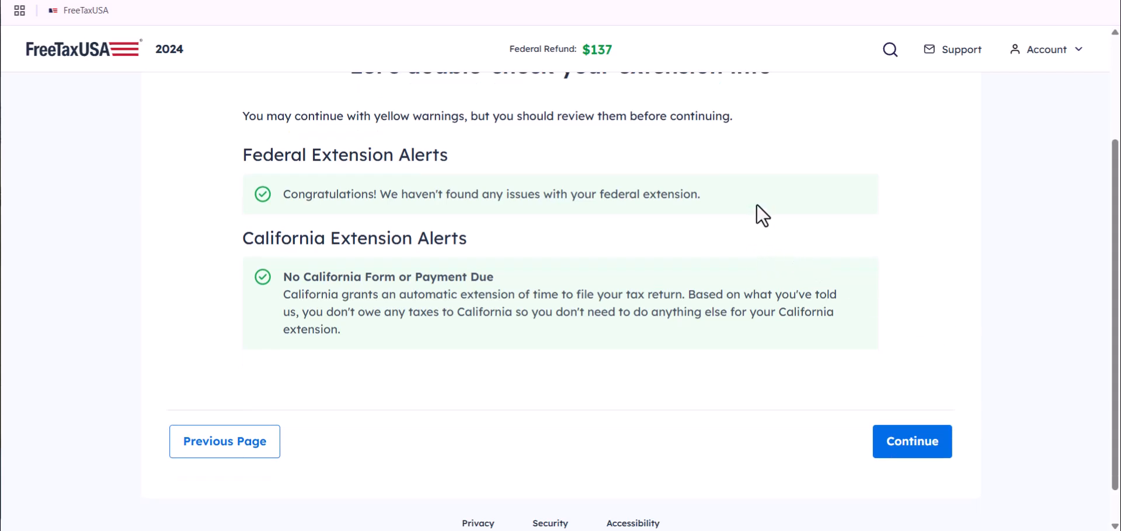
pyautogui.click(924, 452)
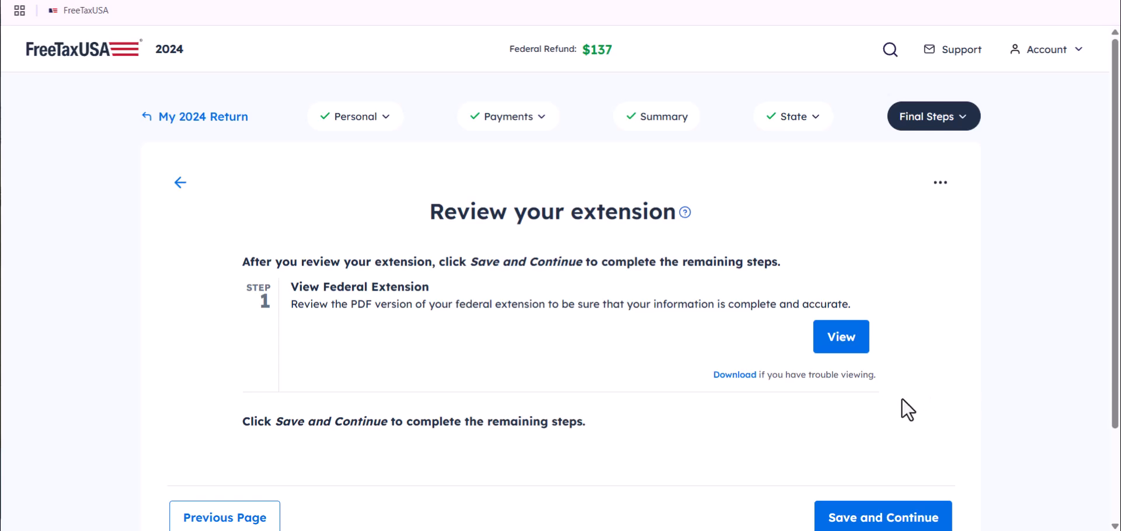
pyautogui.scroll(-2, 870, 408)
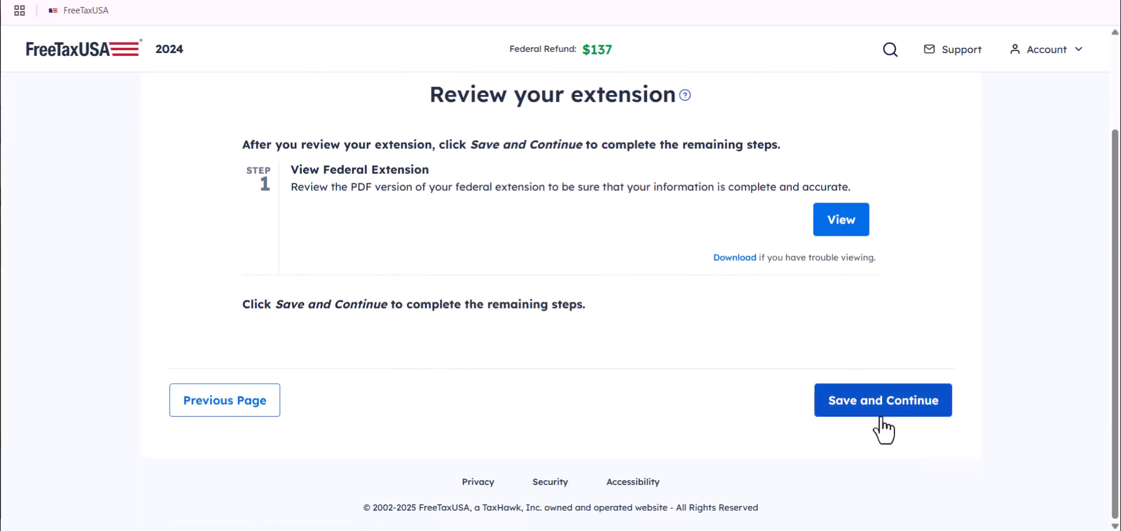
pyautogui.click(887, 409)
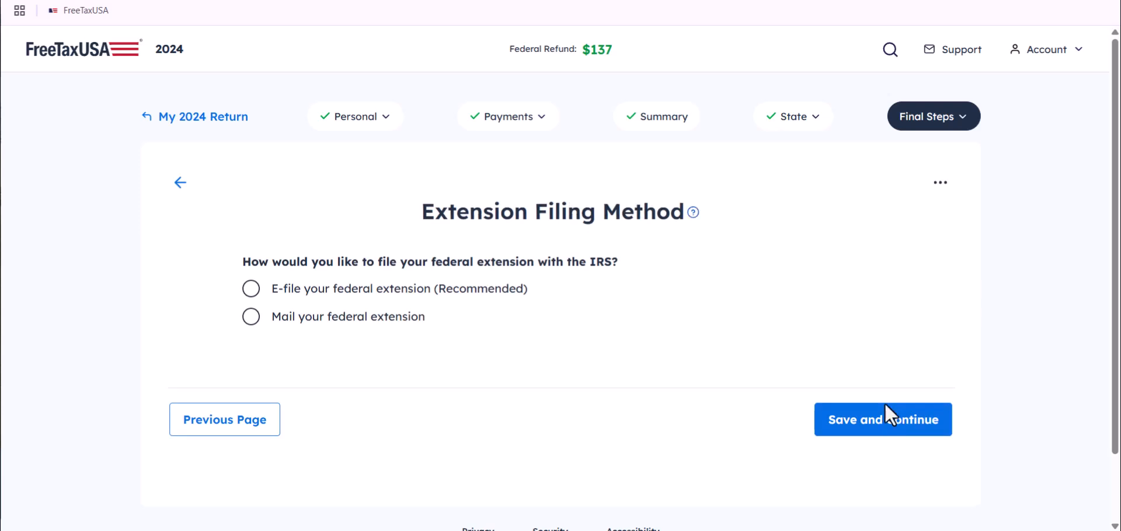
# Step: Choose to e-file the federal extension and agree to the IRS electronic signature and consent form
pyautogui.click(251, 289)
pyautogui.click(896, 418)
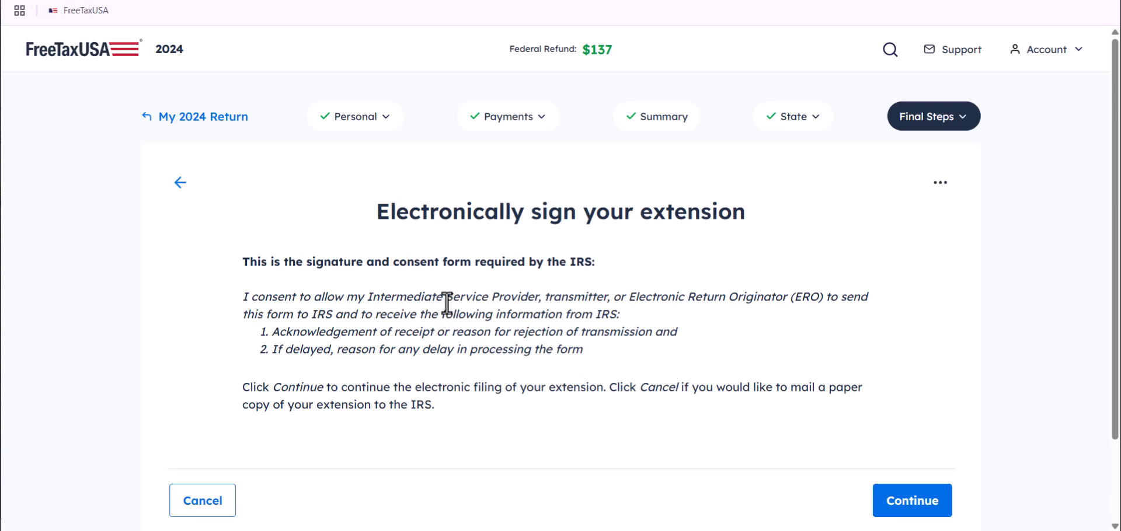
pyautogui.scroll(-2, 452, 307)
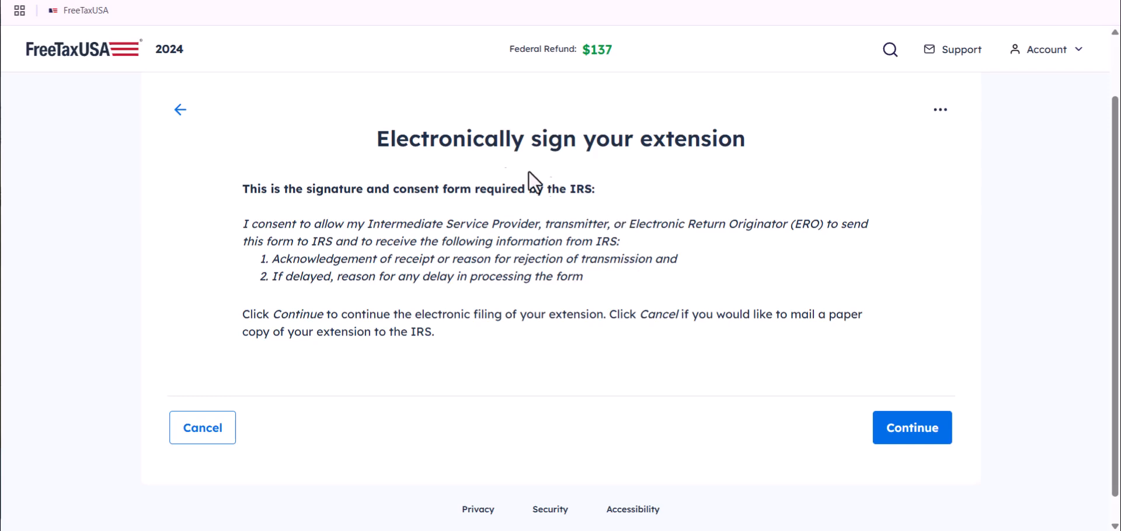
pyautogui.scroll(2, 642, 202)
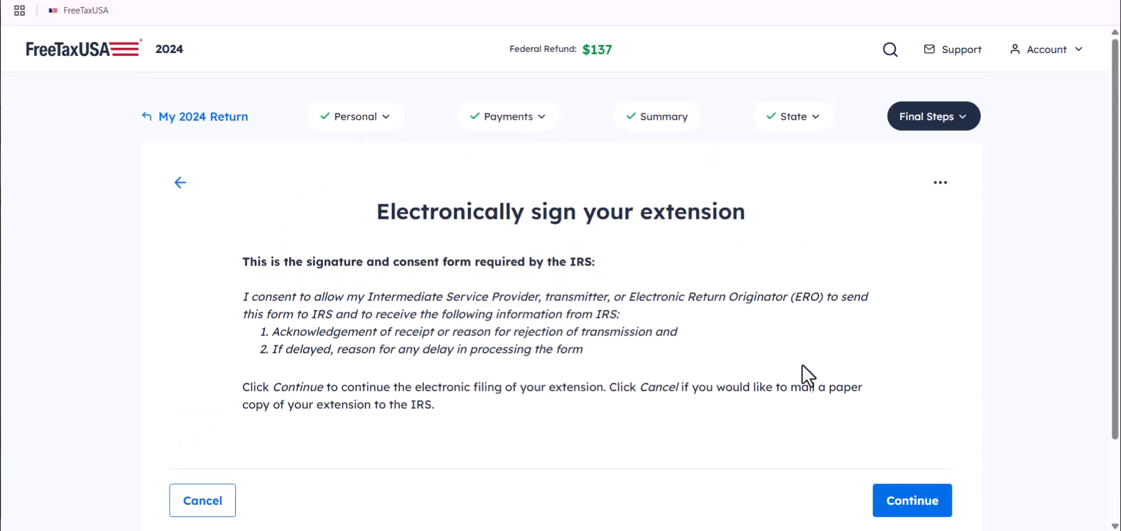
pyautogui.click(913, 509)
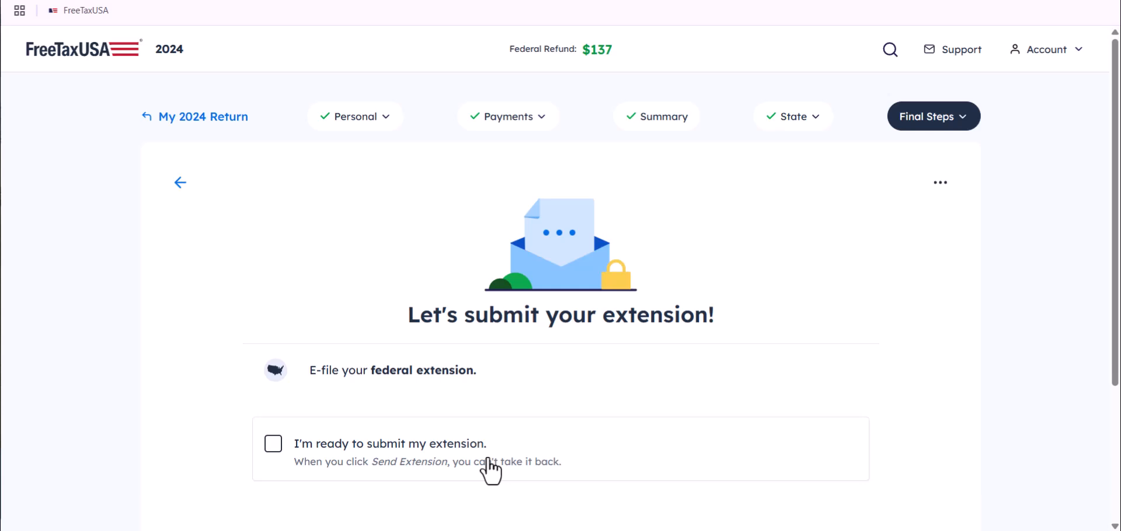
# Step: Confirm readiness to submit, opt in to text message notification, and send the federal extension
pyautogui.click(274, 447)
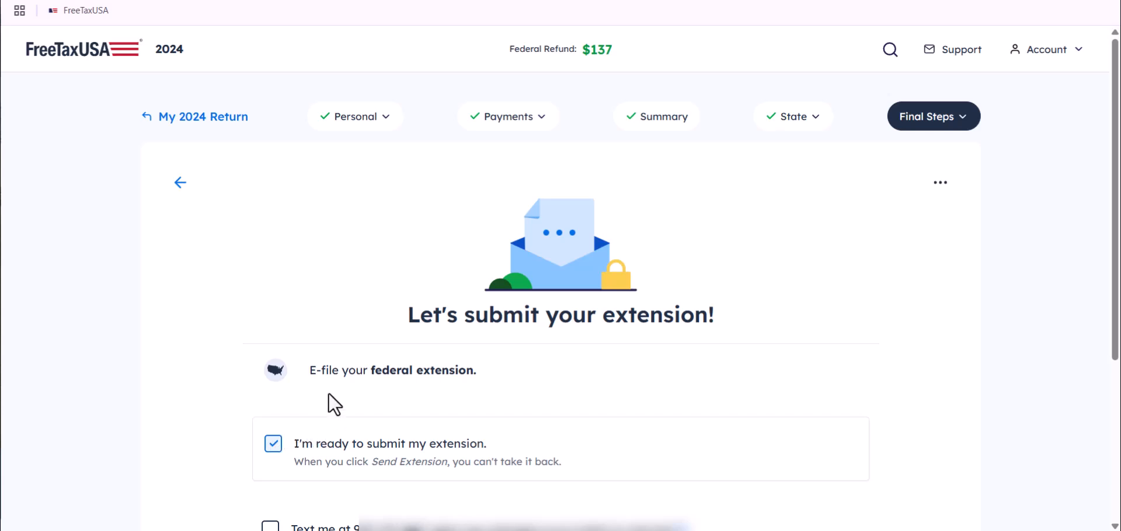
pyautogui.scroll(-3, 317, 384)
pyautogui.click(272, 385)
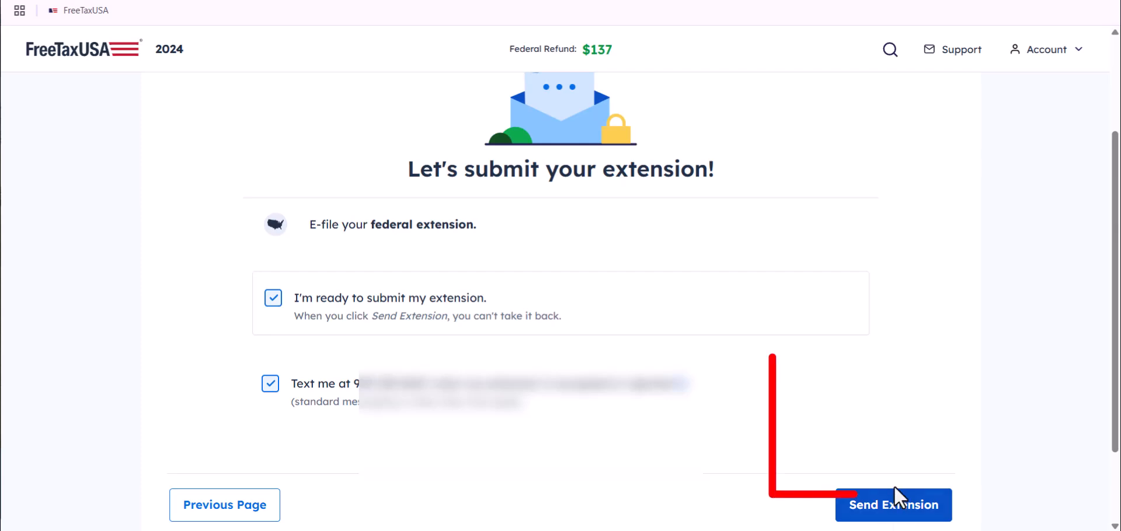
pyautogui.scroll(-2, 893, 496)
pyautogui.click(833, 414)
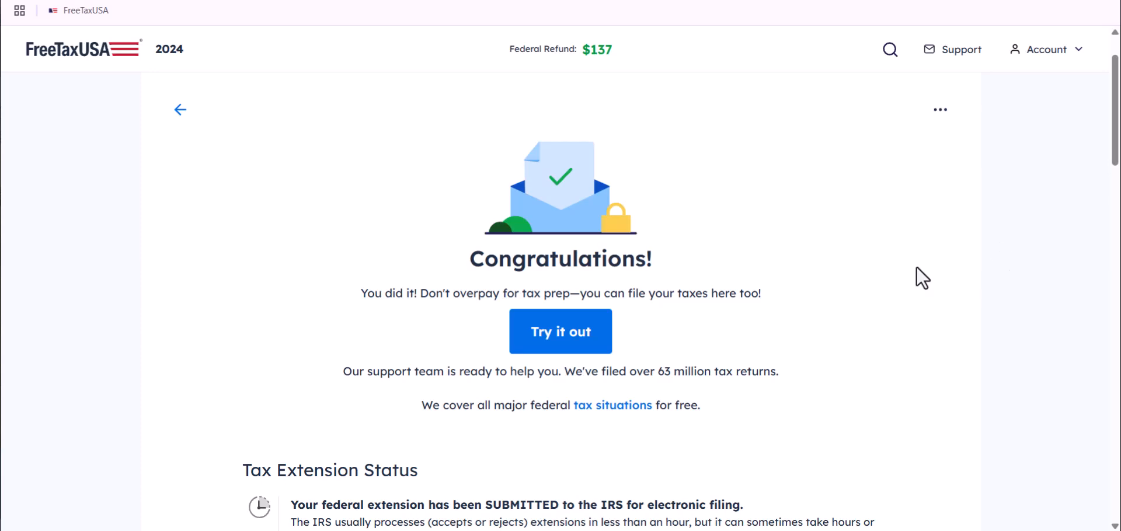
# Step: Examine the tax extension status, the follow-up steps and the options for printing a copy on the confirmation page
pyautogui.scroll(-5, 916, 267)
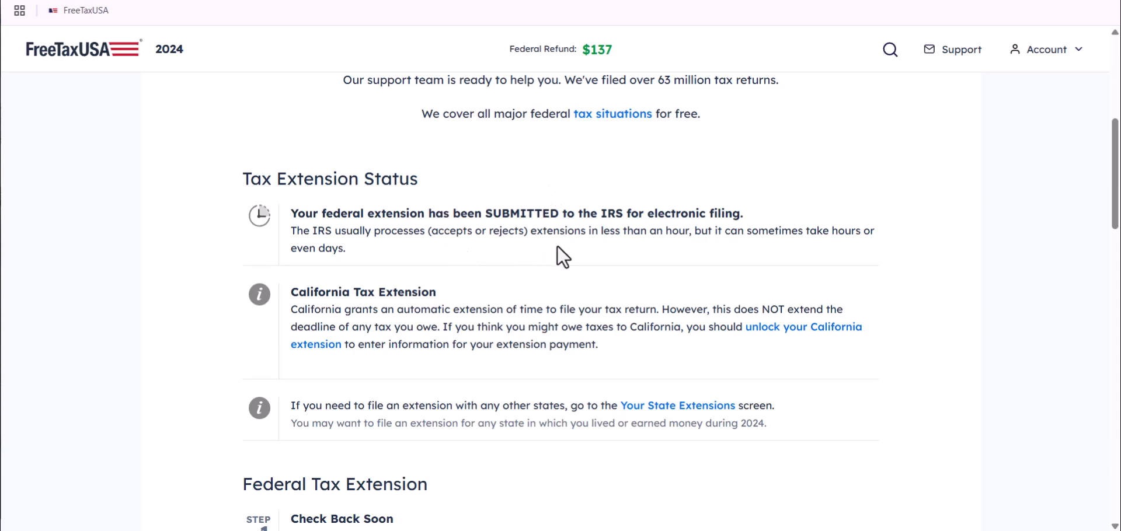
pyautogui.scroll(-1, 566, 254)
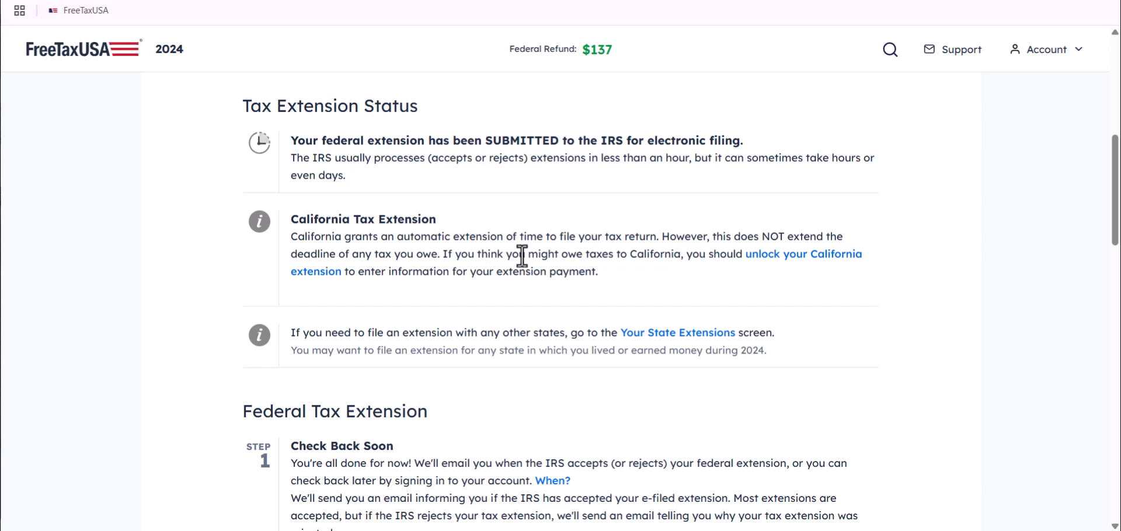
pyautogui.scroll(-5, 552, 239)
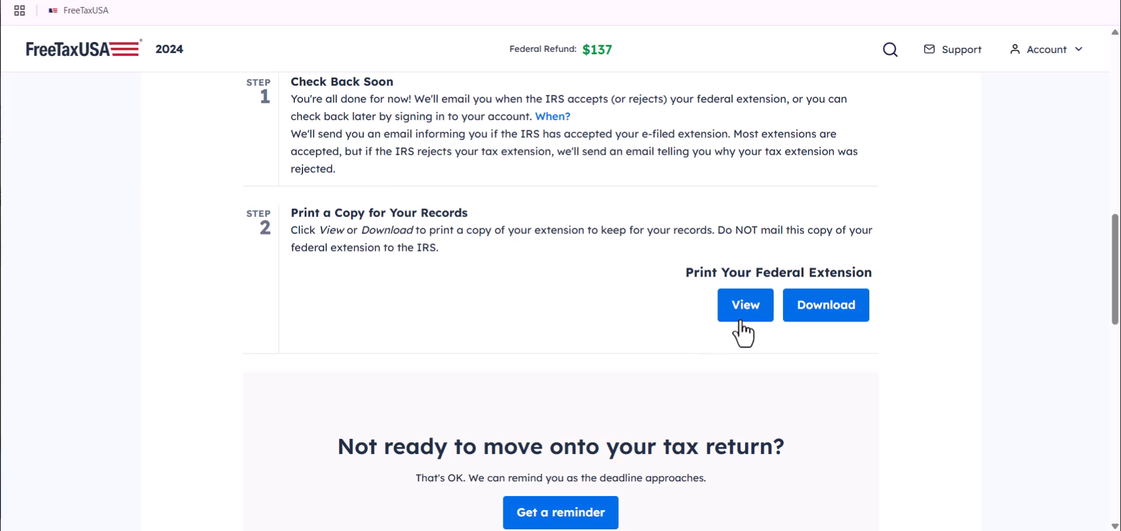
pyautogui.scroll(-3, 765, 324)
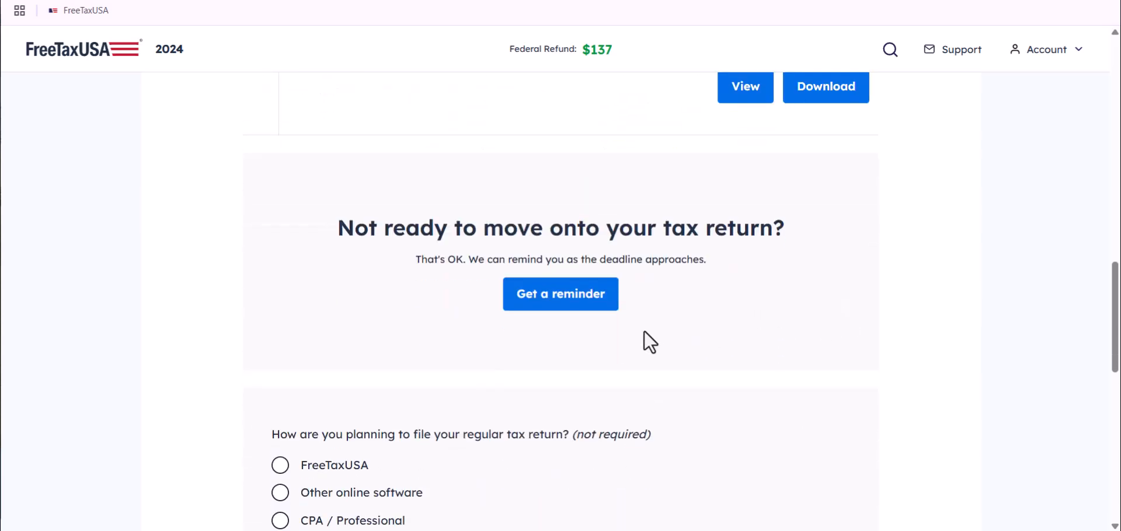
pyautogui.scroll(10, 797, 318)
pyautogui.scroll(5, 825, 289)
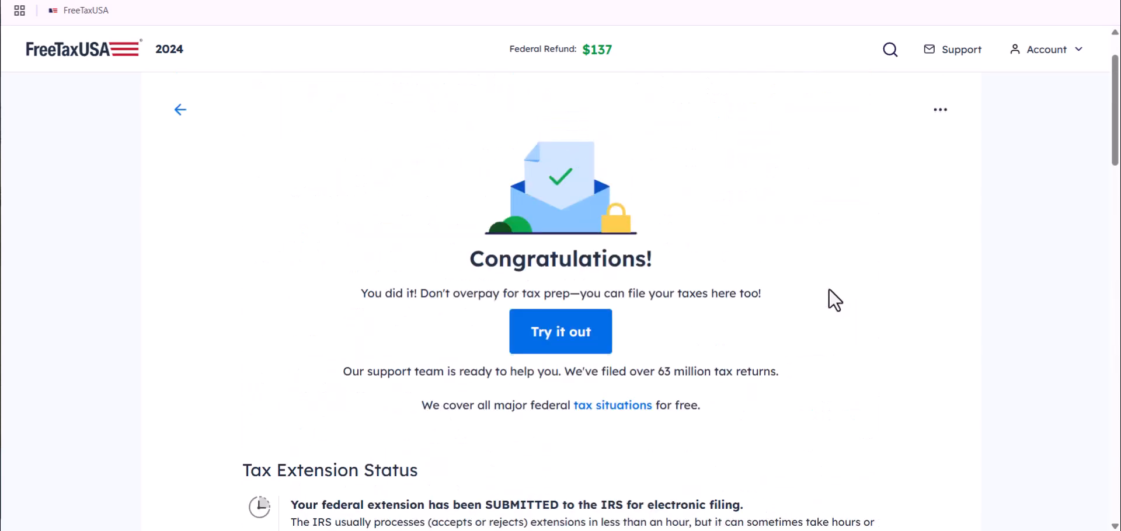